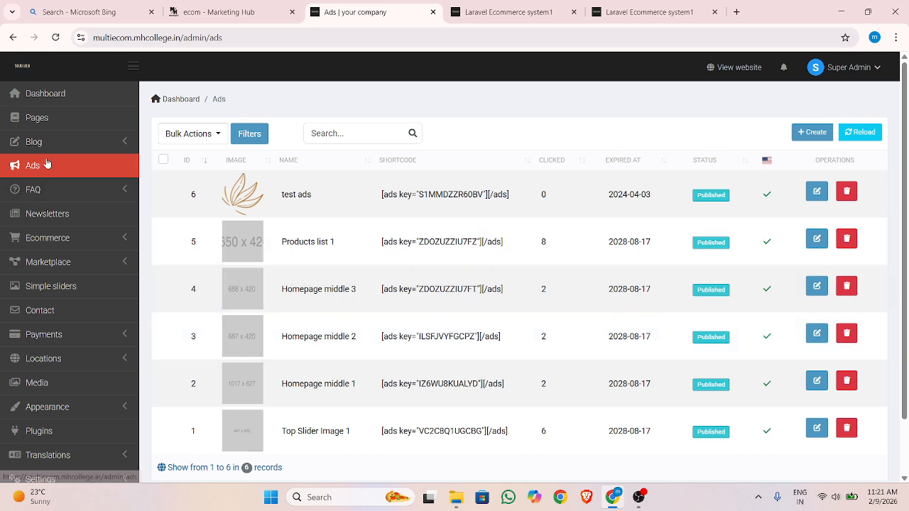
Compare the banner placeholders under Featured Brands on the storefront with the entries in the admin ads list
{"action": "left_click", "coordinate": [453, 6]}
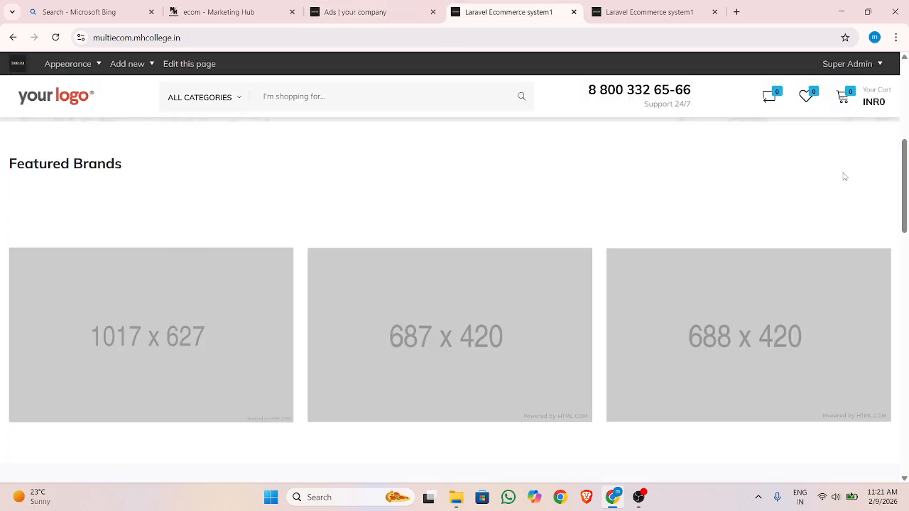
{"action": "left_click", "coordinate": [332, 7]}
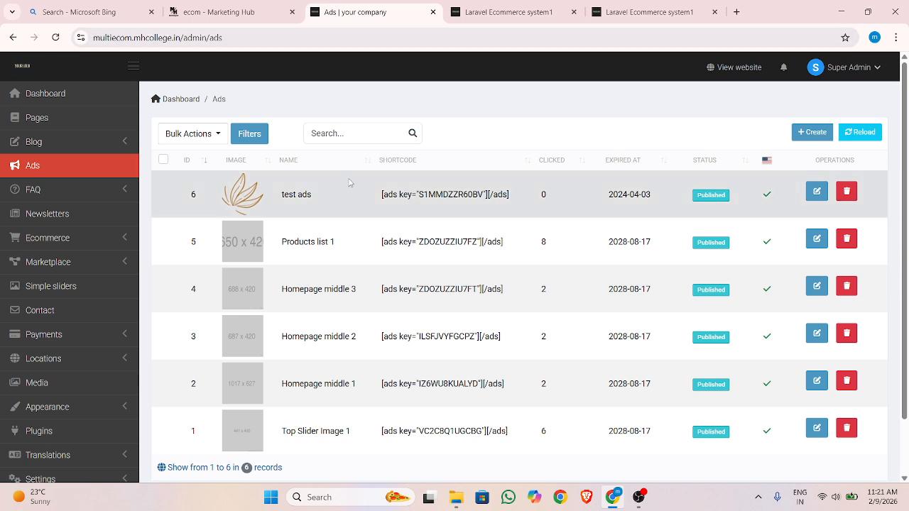
{"action": "left_click", "coordinate": [500, 11]}
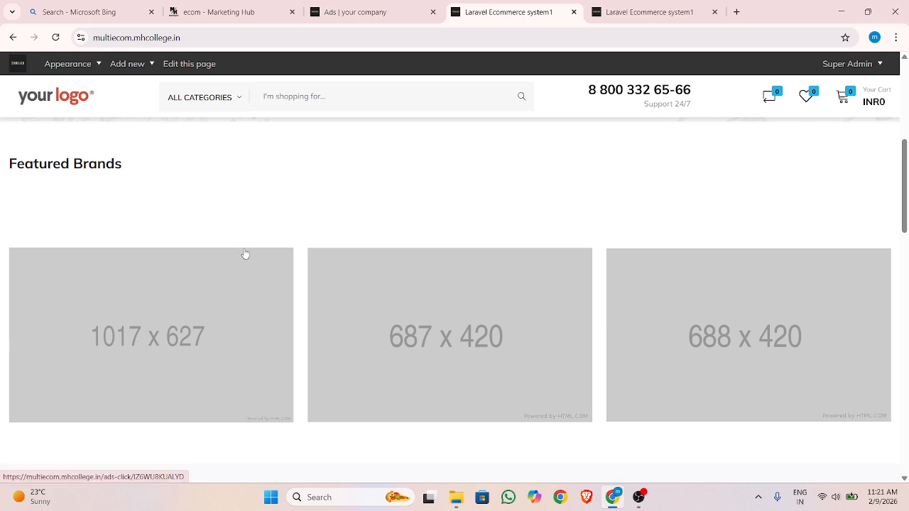
{"action": "left_click", "coordinate": [335, 12]}
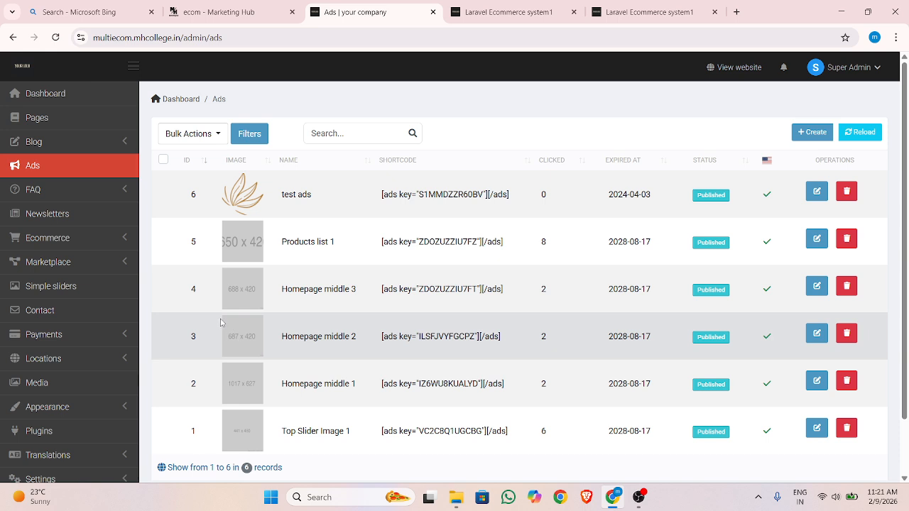
Start a new ad and name it ads1.0
{"action": "left_click", "coordinate": [810, 131]}
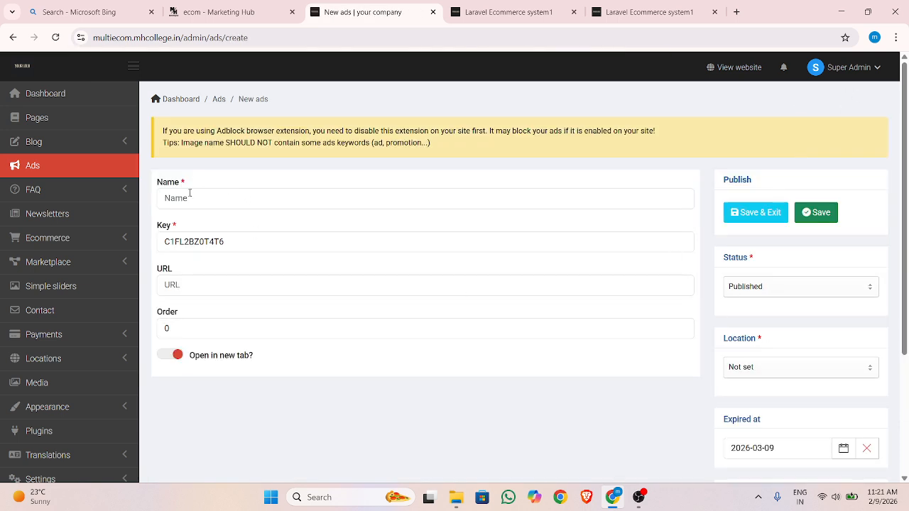
{"action": "left_click", "coordinate": [189, 195]}
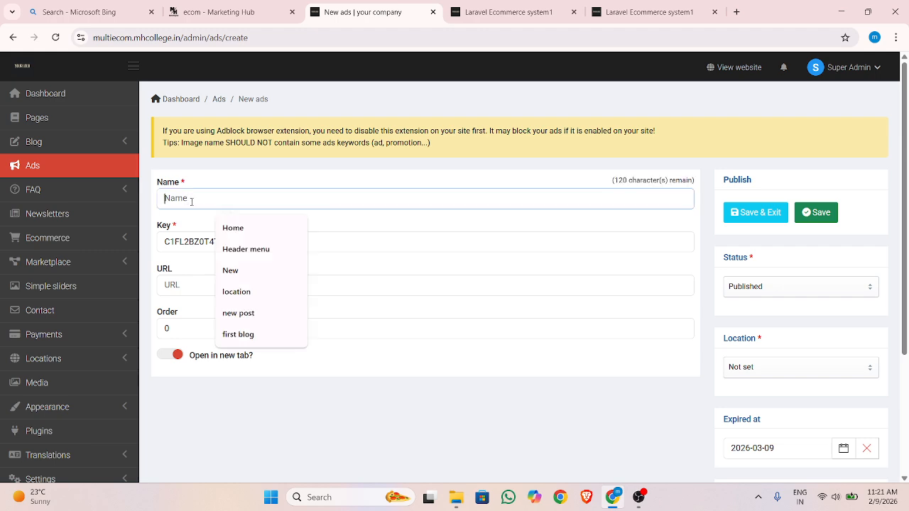
{"action": "type", "text": "ads"}
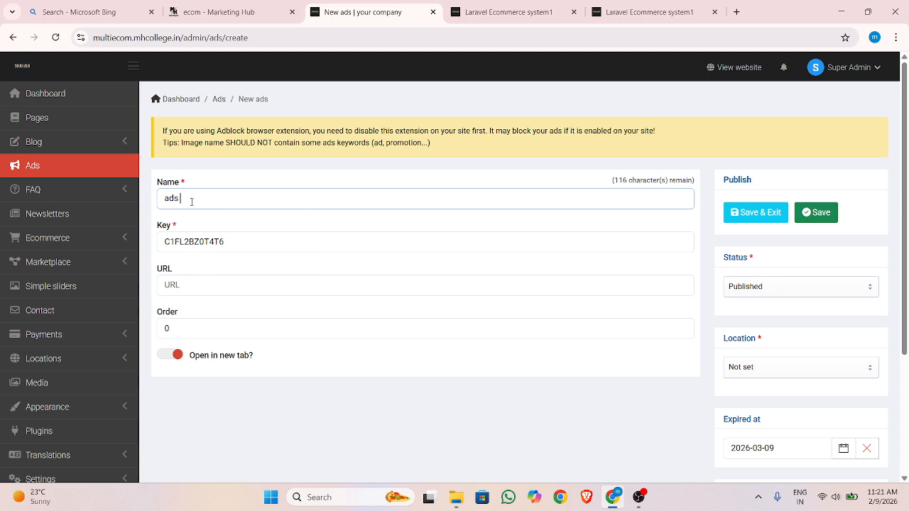
{"action": "key", "text": "BackSpace"}
{"action": "key", "text": "BackSpace"}
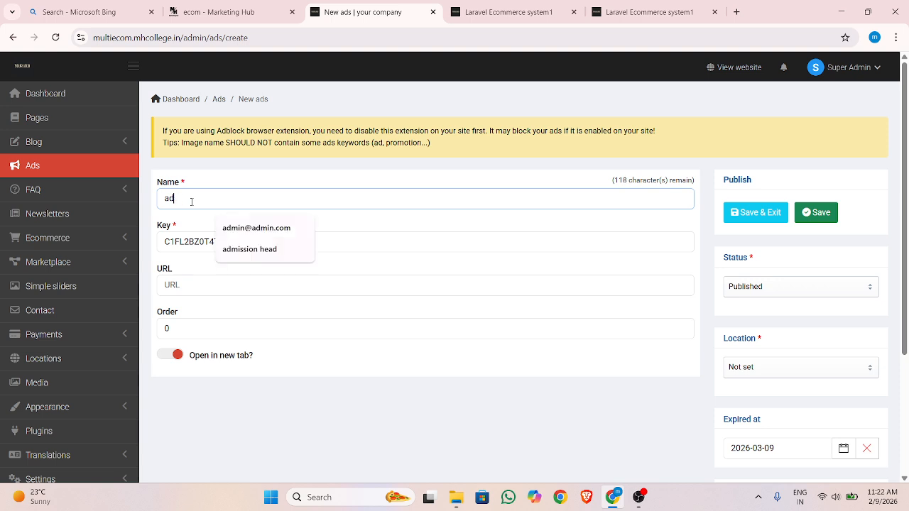
{"action": "type", "text": "s1.0"}
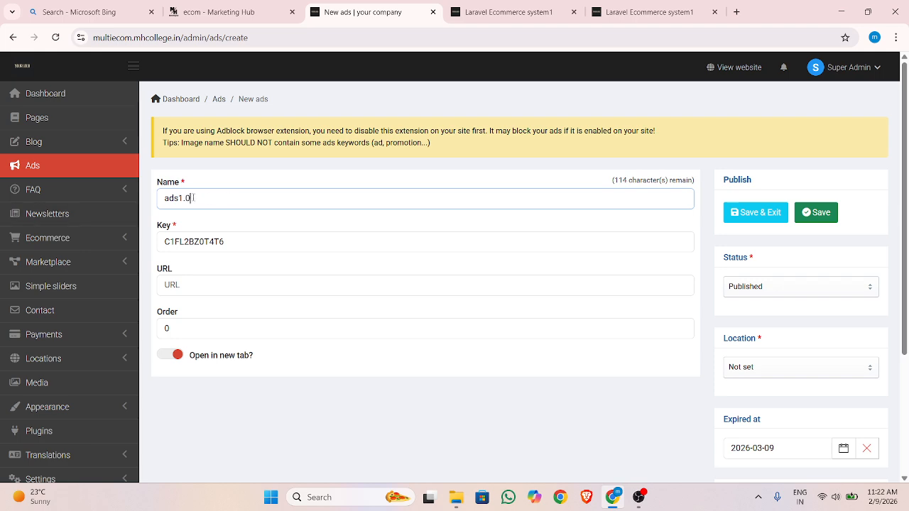
{"action": "left_click_drag", "start_coordinate": [191, 198], "coordinate": [164, 197]}
{"action": "left_click", "coordinate": [200, 199]}
{"action": "double_click", "coordinate": [192, 198]}
{"action": "left_click", "coordinate": [207, 197]}
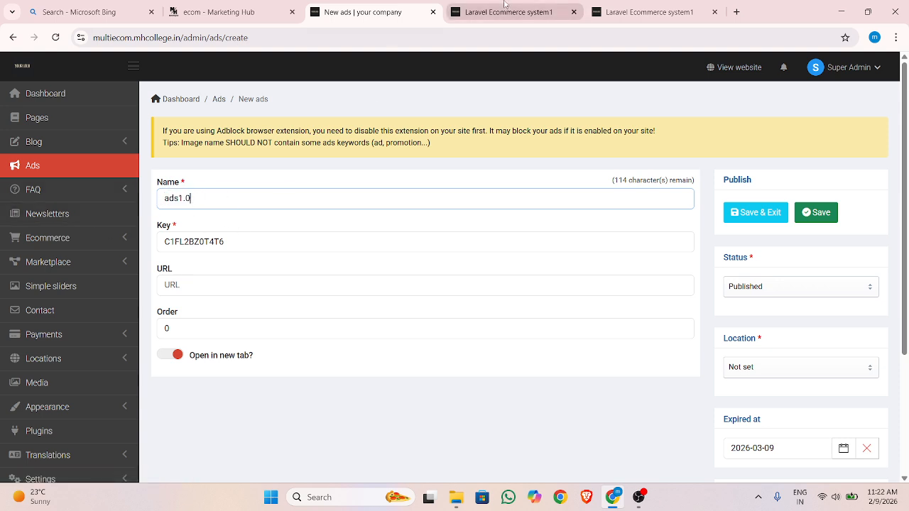
Check the storefront banner placeholders again and review the new ad's Name, Key and URL fields
{"action": "left_click", "coordinate": [479, 8]}
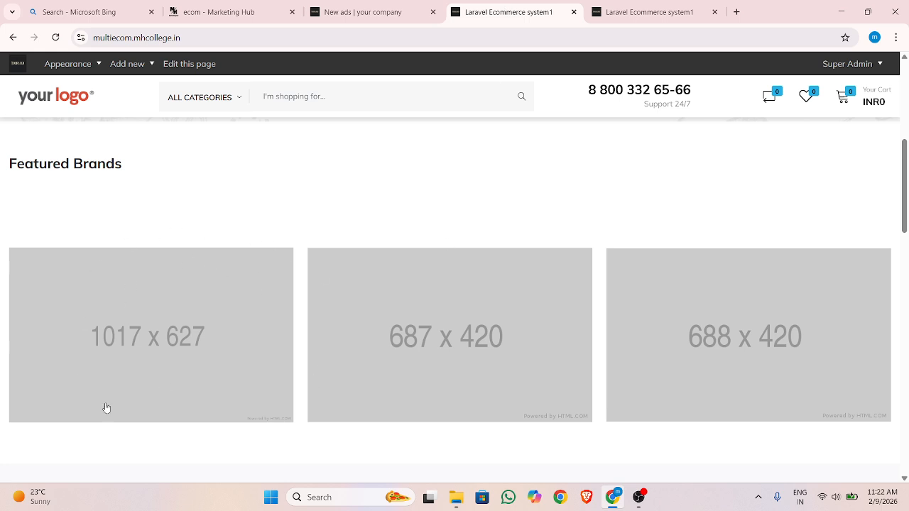
{"action": "left_click", "coordinate": [351, 12]}
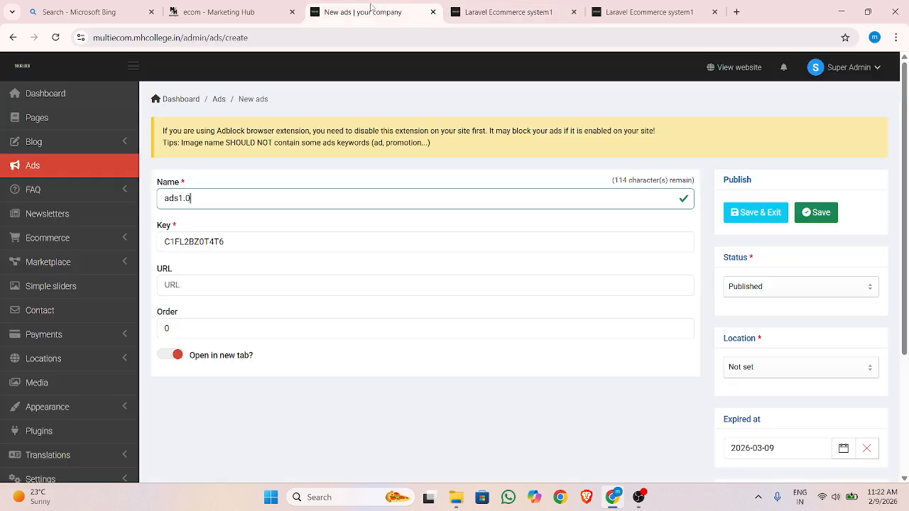
{"action": "double_click", "coordinate": [201, 199]}
{"action": "left_click_drag", "start_coordinate": [158, 229], "coordinate": [171, 230]}
{"action": "left_click", "coordinate": [224, 240]}
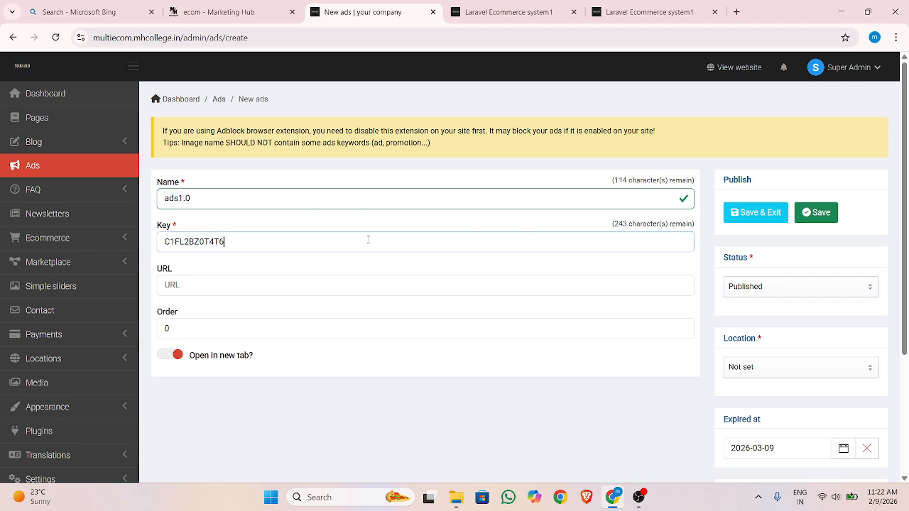
{"action": "left_click", "coordinate": [214, 283]}
{"action": "left_click", "coordinate": [189, 198]}
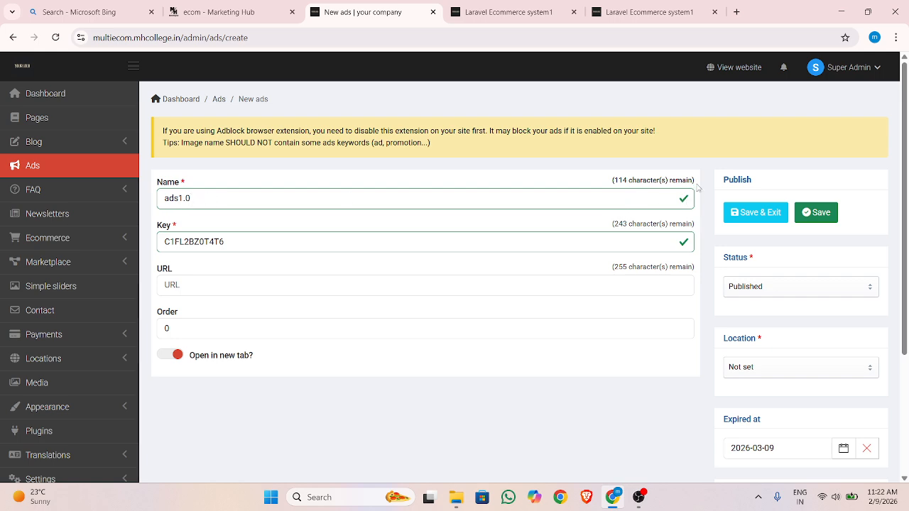
{"action": "left_click", "coordinate": [230, 289]}
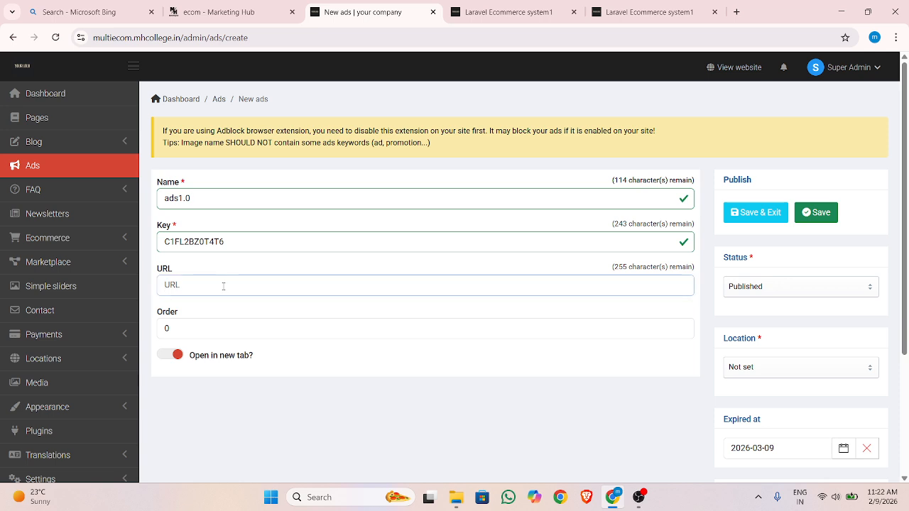
{"action": "left_click_drag", "start_coordinate": [178, 271], "coordinate": [159, 269]}
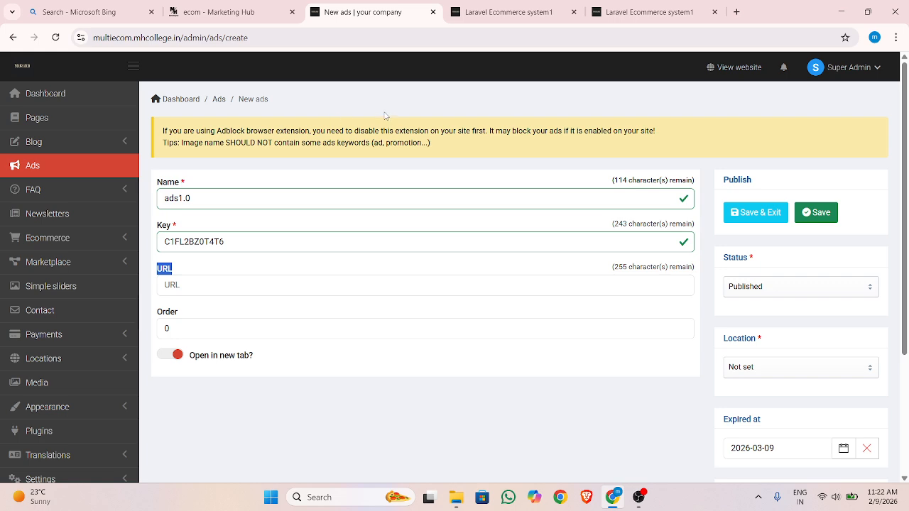
Find Flipkart through a web search in a new browser tab, open its website and copy the site address
{"action": "left_click", "coordinate": [736, 11]}
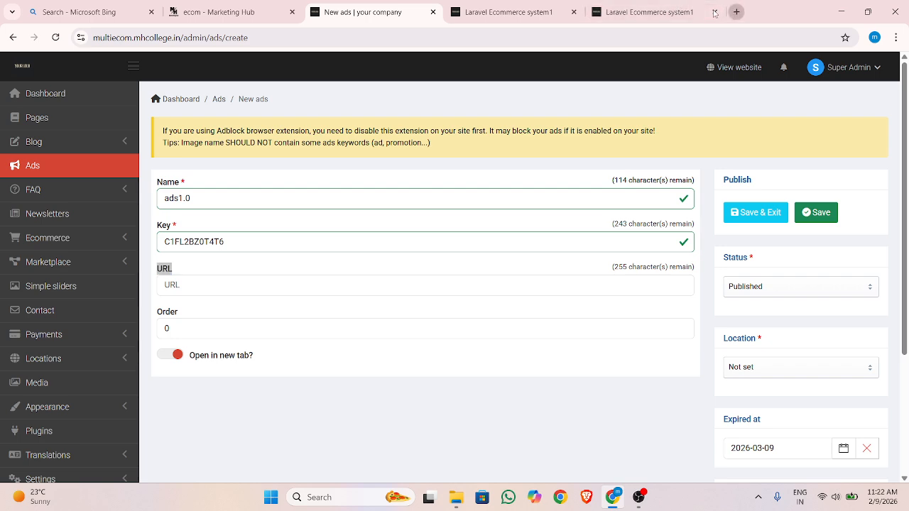
{"action": "left_click", "coordinate": [583, 40]}
{"action": "type", "text": "fli"}
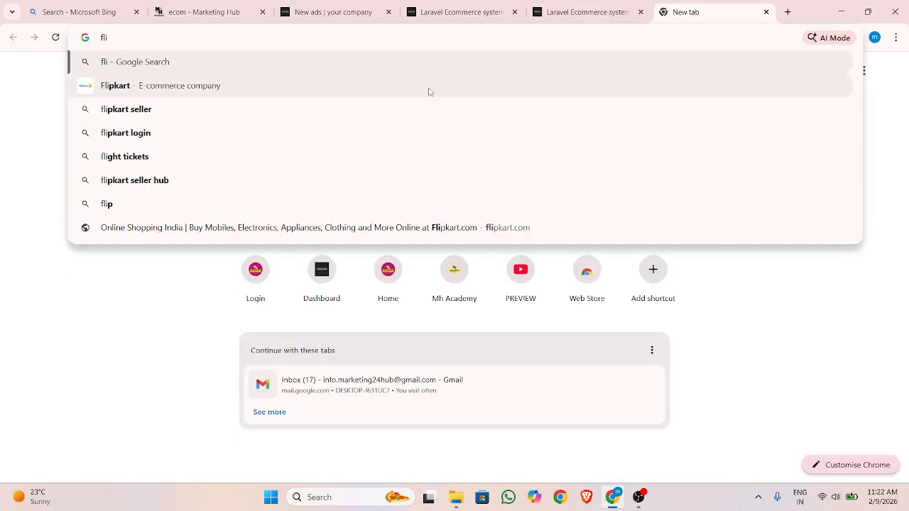
{"action": "left_click", "coordinate": [535, 86]}
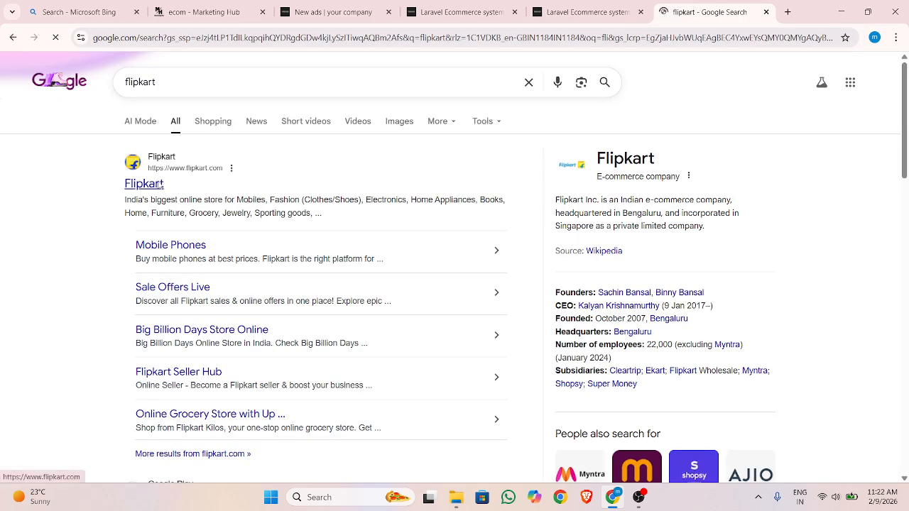
{"action": "left_click", "coordinate": [151, 185]}
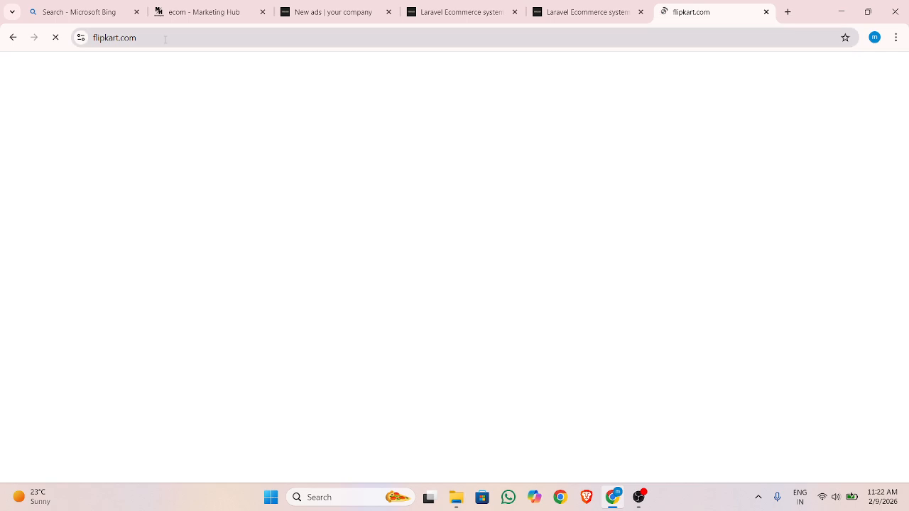
{"action": "left_click", "coordinate": [191, 40]}
{"action": "key", "text": "ctrl+c"}
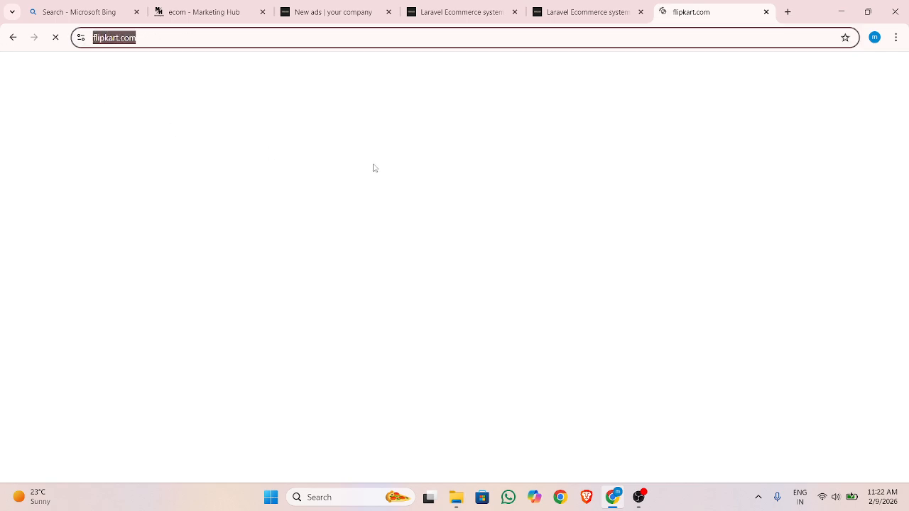
{"action": "left_click", "coordinate": [507, 9]}
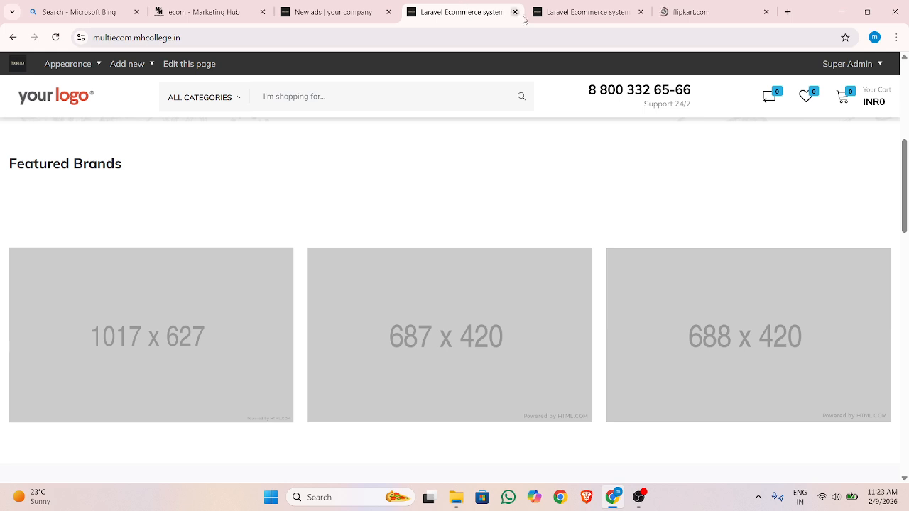
{"action": "left_click", "coordinate": [710, 12]}
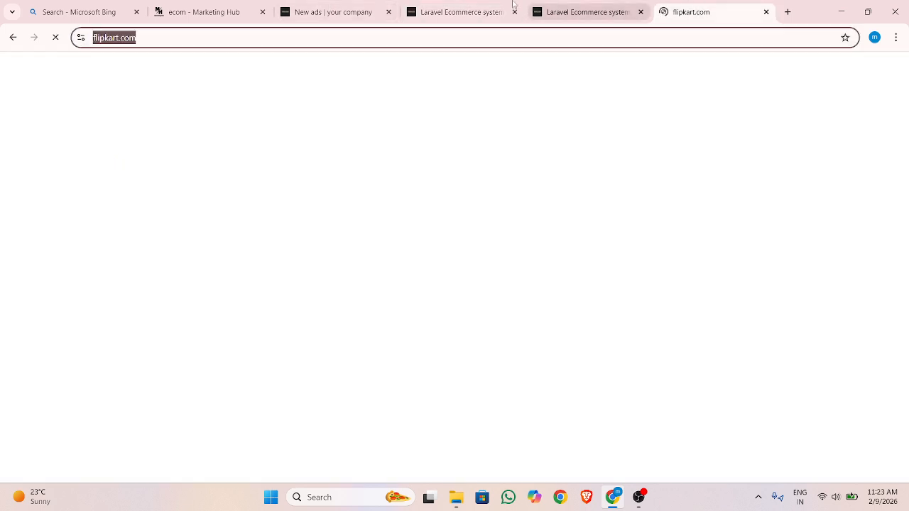
{"action": "left_click", "coordinate": [336, 6]}
{"action": "left_click", "coordinate": [191, 286]}
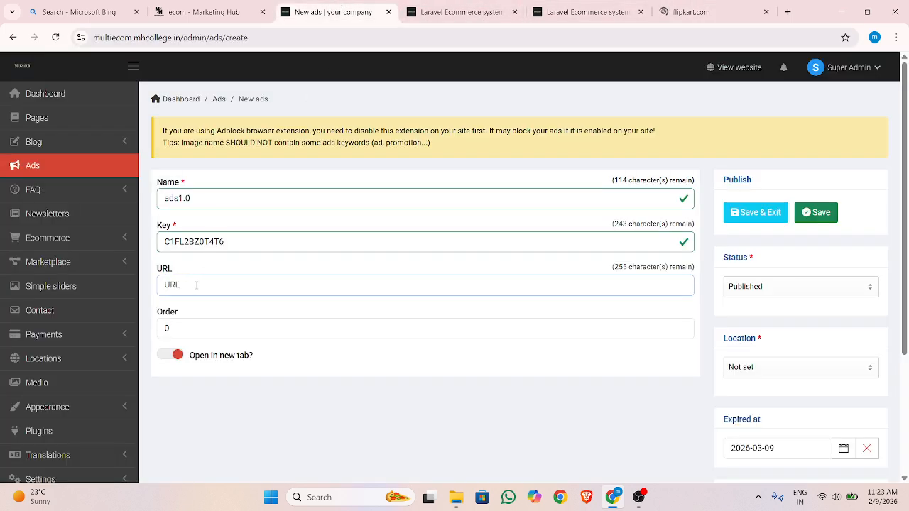
{"action": "key", "text": "ctrl+v"}
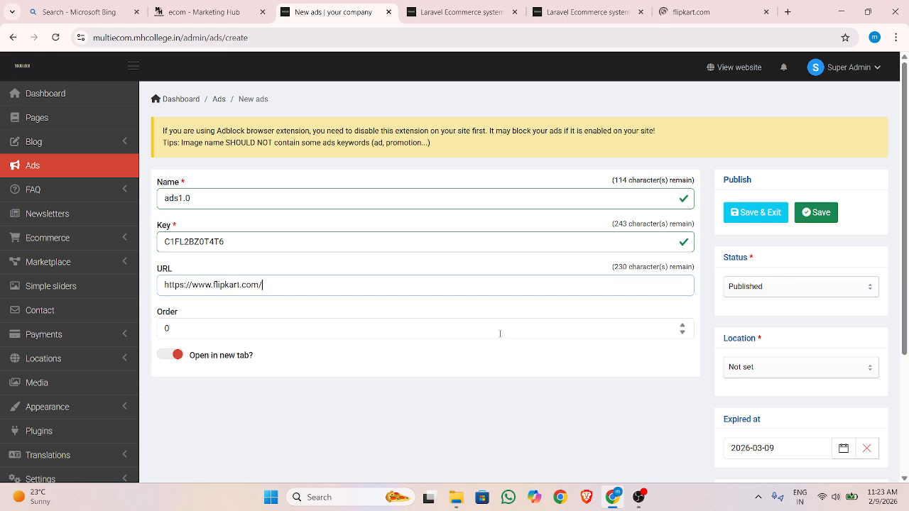
Choose Not set as the new ad's location
{"action": "scroll", "coordinate": [785, 341], "scroll_direction": "down", "scroll_amount": 1}
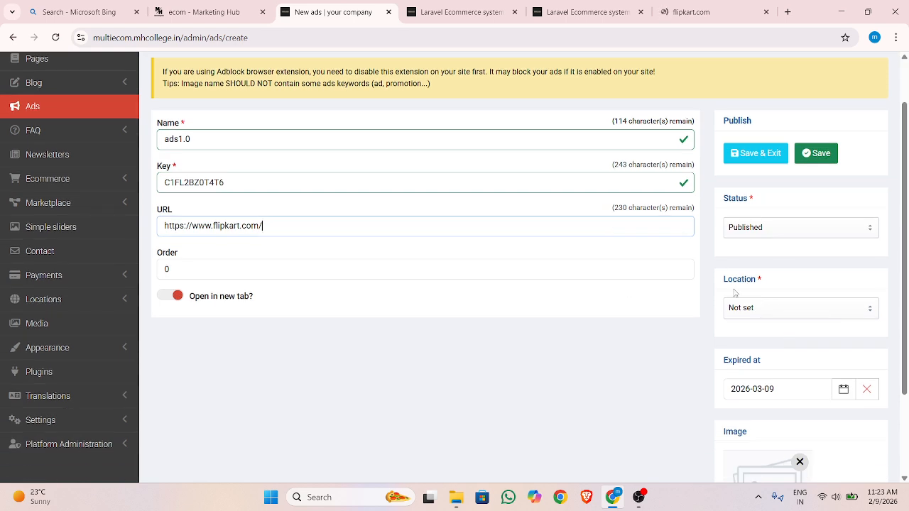
{"action": "left_click", "coordinate": [808, 313]}
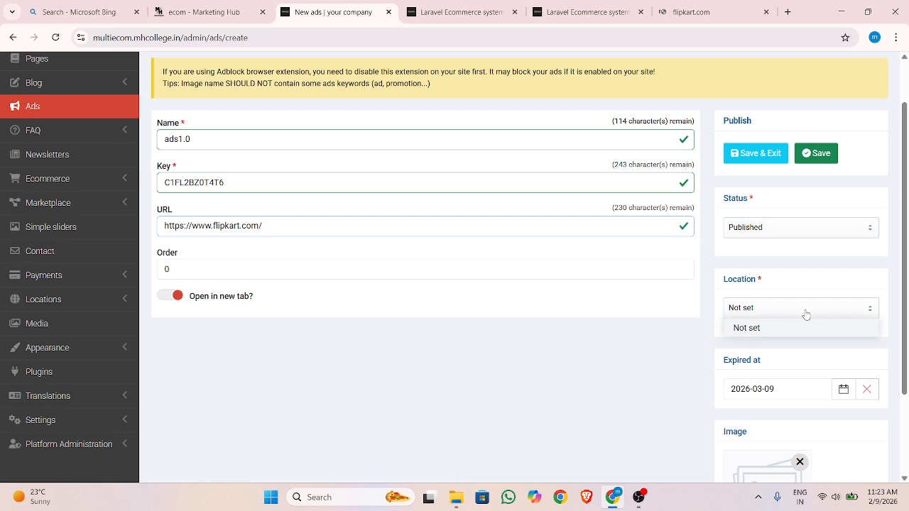
{"action": "left_click", "coordinate": [754, 328]}
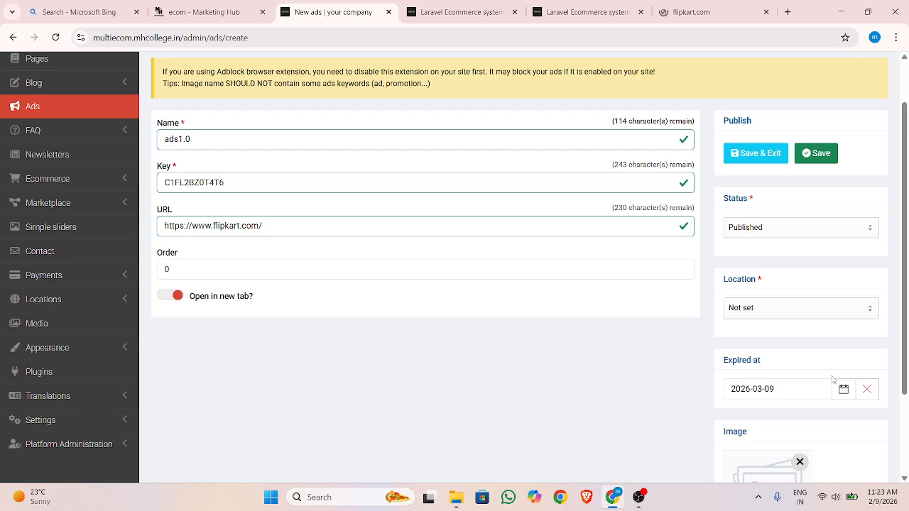
Set the ad's expiry date to 2048-03-13
{"action": "scroll", "coordinate": [766, 373], "scroll_direction": "down", "scroll_amount": 1}
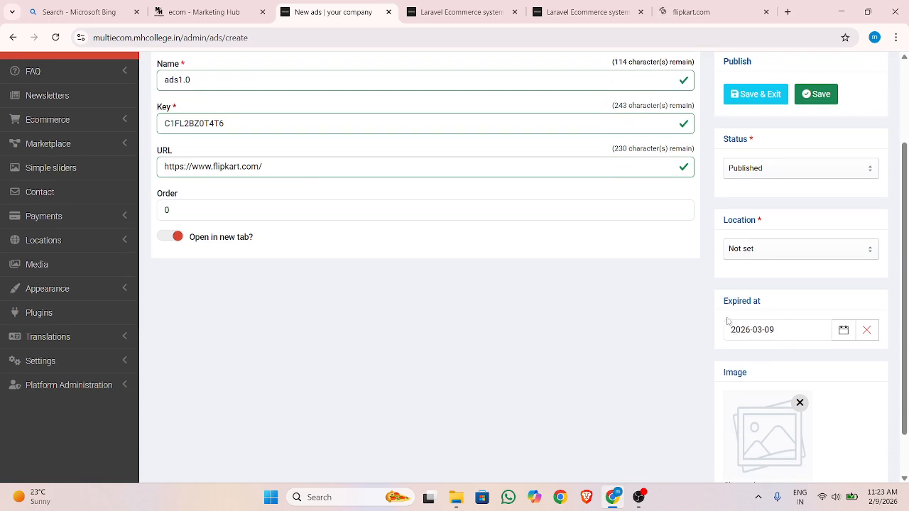
{"action": "left_click", "coordinate": [843, 330]}
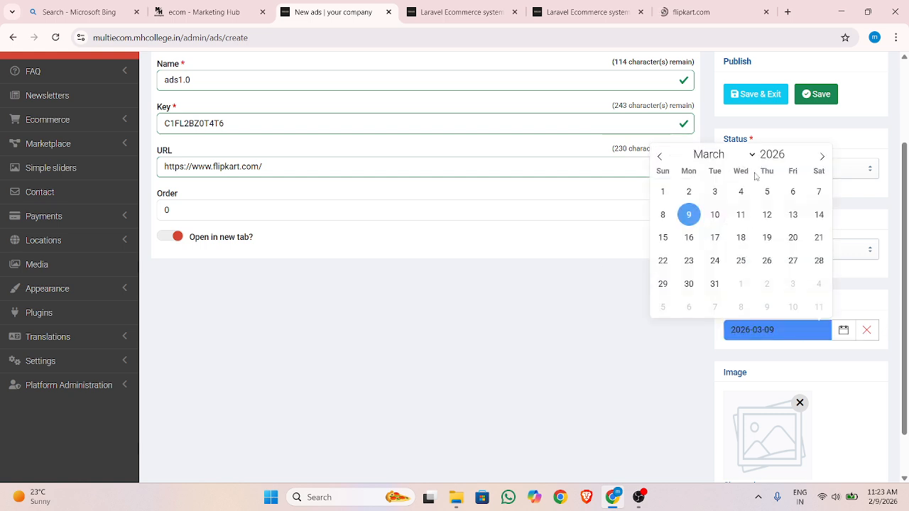
{"action": "left_click", "coordinate": [773, 154]}
{"action": "left_click", "coordinate": [791, 158]}
{"action": "left_click", "coordinate": [792, 158]}
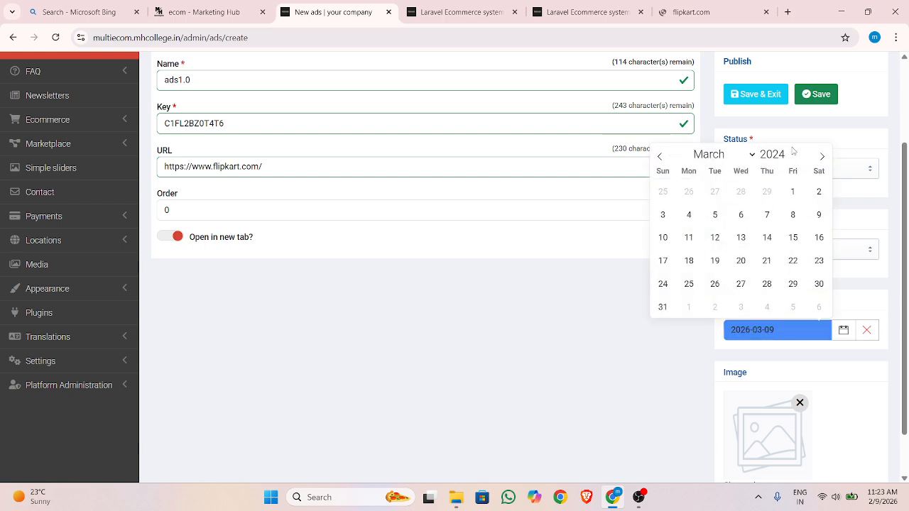
{"action": "triple_click", "coordinate": [790, 151]}
{"action": "triple_click", "coordinate": [790, 151]}
{"action": "triple_click", "coordinate": [790, 151]}
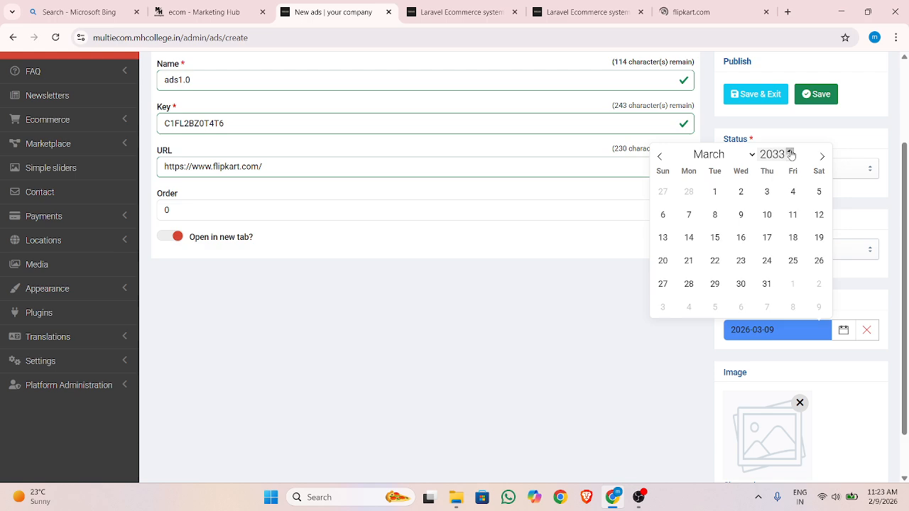
{"action": "triple_click", "coordinate": [790, 151]}
{"action": "triple_click", "coordinate": [790, 152]}
{"action": "triple_click", "coordinate": [790, 152]}
{"action": "triple_click", "coordinate": [790, 151]}
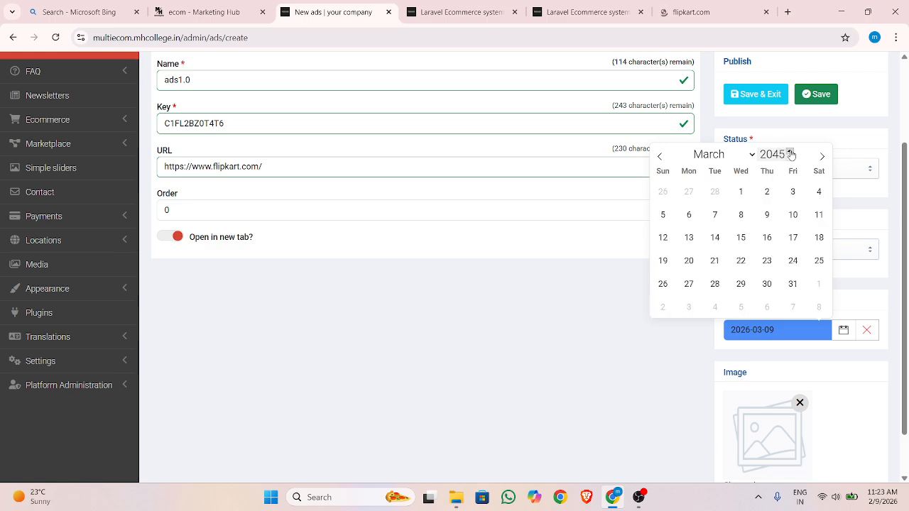
{"action": "triple_click", "coordinate": [790, 152]}
{"action": "left_click", "coordinate": [794, 214]}
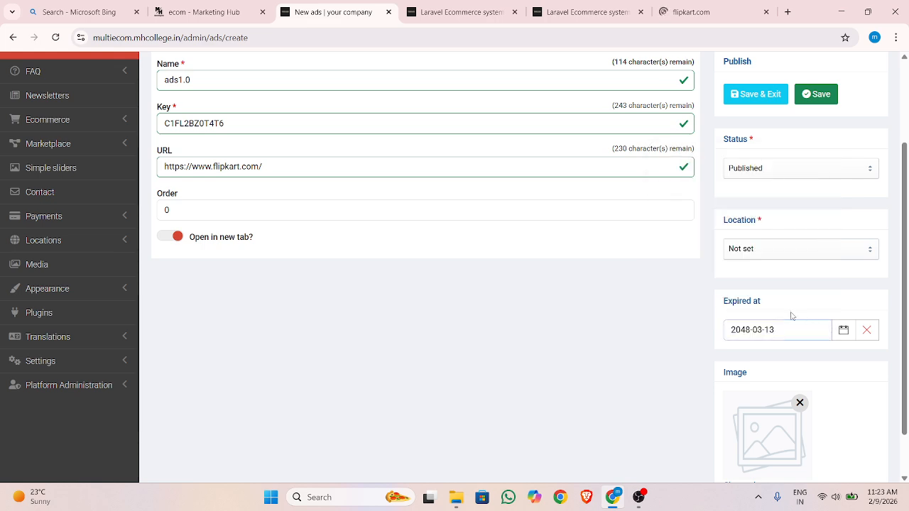
{"action": "scroll", "coordinate": [788, 311], "scroll_direction": "down", "scroll_amount": 1}
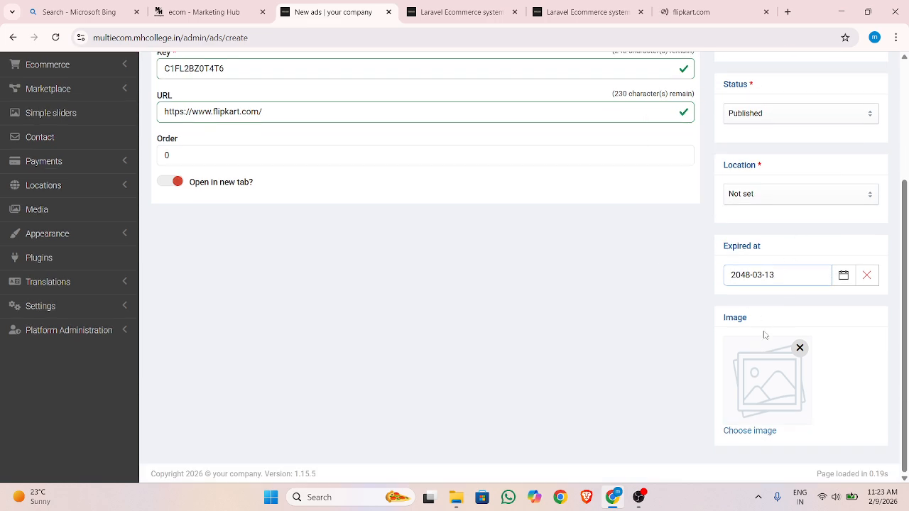
Insert Screenshot (1) from the media gallery as the ad's image, and save the ad, returning to the ads list
{"action": "left_click", "coordinate": [767, 431]}
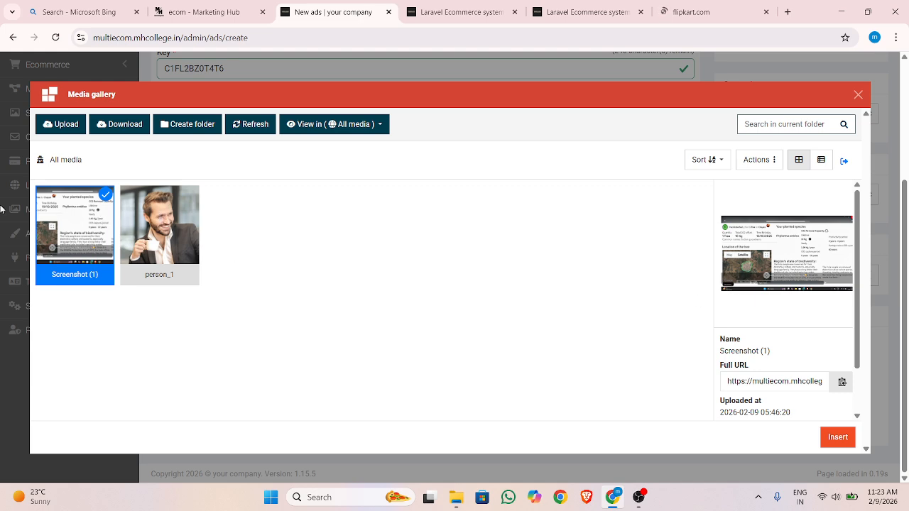
{"action": "left_click", "coordinate": [836, 439]}
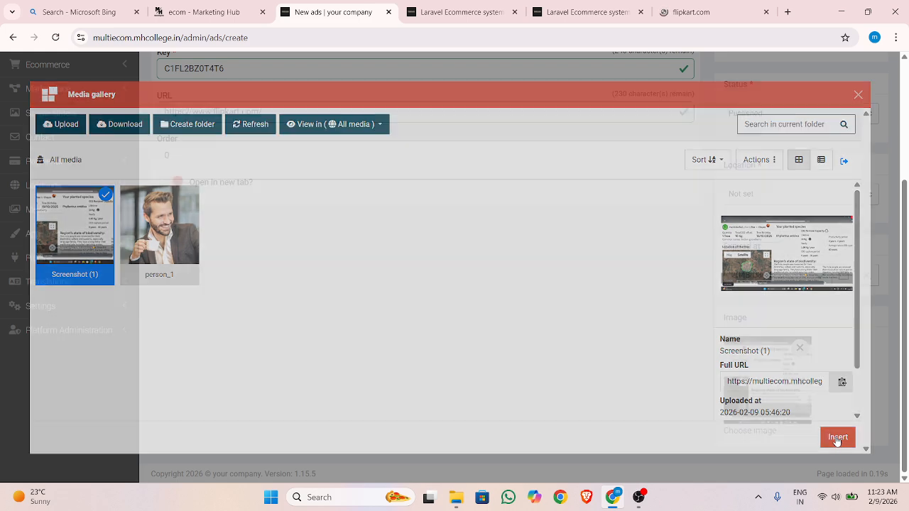
{"action": "scroll", "coordinate": [513, 304], "scroll_direction": "up", "scroll_amount": 2}
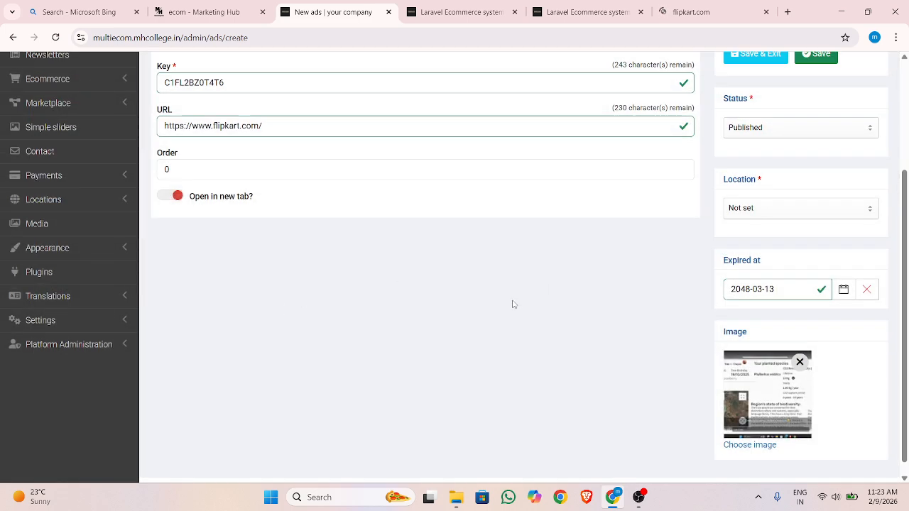
{"action": "scroll", "coordinate": [539, 320], "scroll_direction": "down", "scroll_amount": 2}
{"action": "left_click", "coordinate": [757, 435]}
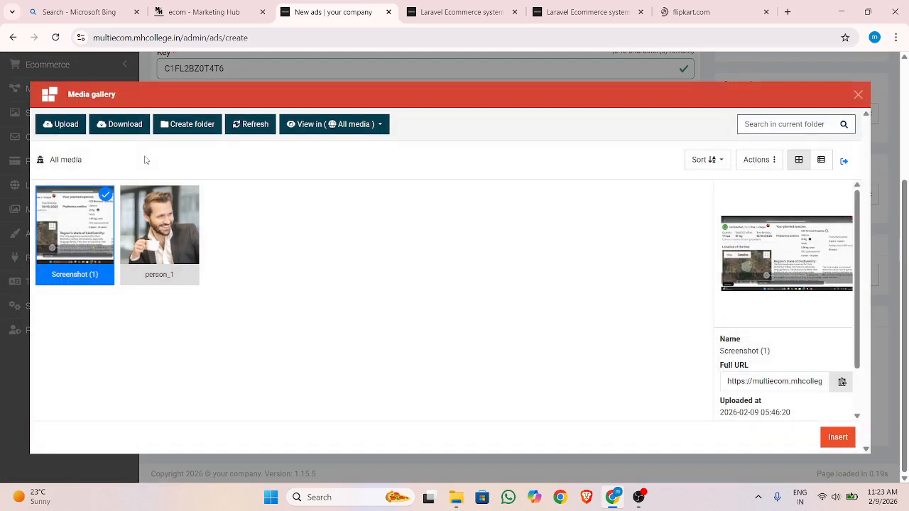
{"action": "left_click", "coordinate": [859, 95]}
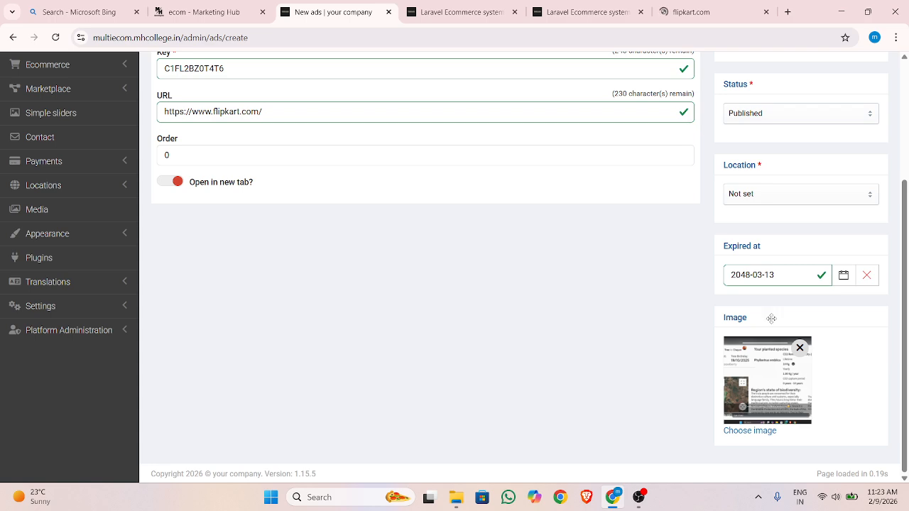
{"action": "scroll", "coordinate": [749, 418], "scroll_direction": "up", "scroll_amount": 2}
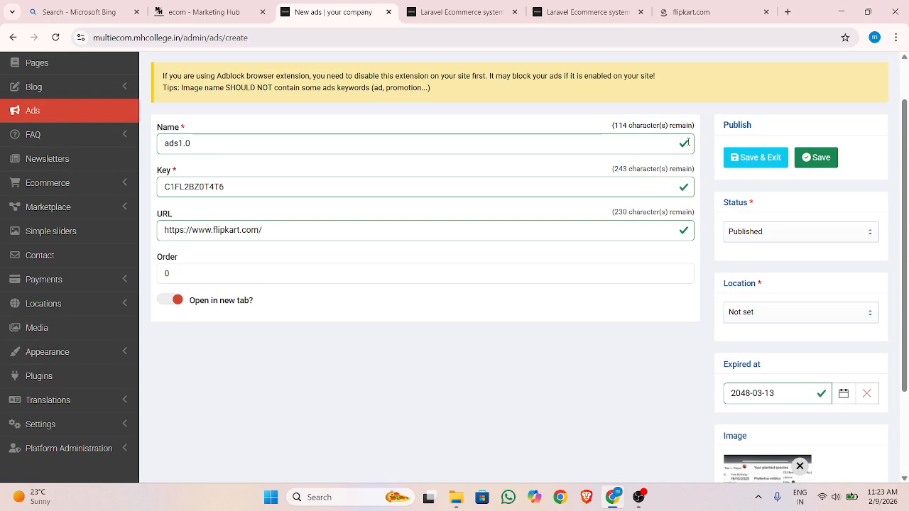
{"action": "left_click", "coordinate": [768, 157]}
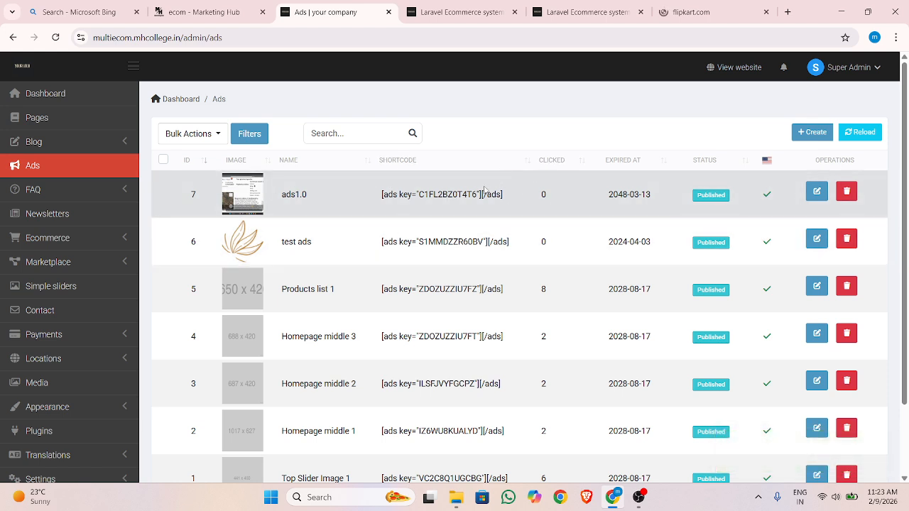
Compare the middle ad banners on the storefront homepage with their entries in the admin ads list, particularly Homepage middle 1
{"action": "left_click", "coordinate": [451, 12]}
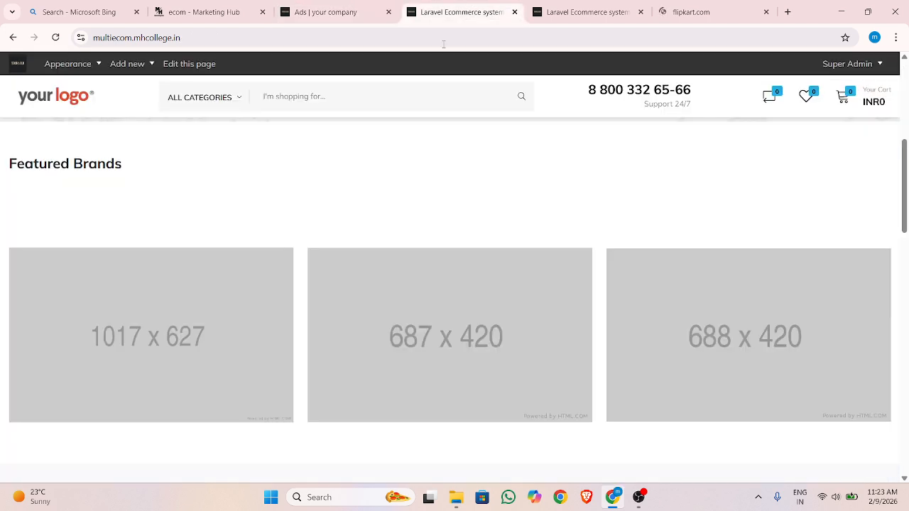
{"action": "scroll", "coordinate": [353, 173], "scroll_direction": "up", "scroll_amount": 7}
{"action": "scroll", "coordinate": [368, 174], "scroll_direction": "down", "scroll_amount": 4}
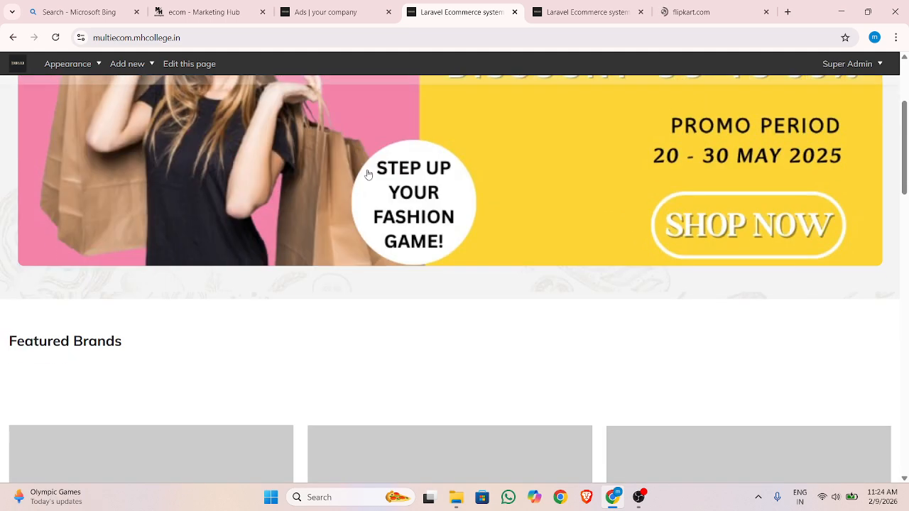
{"action": "scroll", "coordinate": [368, 174], "scroll_direction": "down", "scroll_amount": 2}
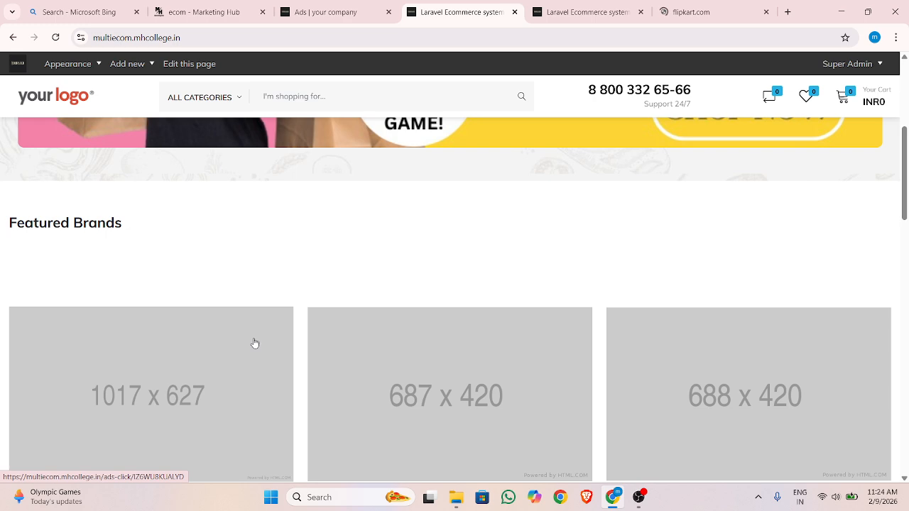
{"action": "scroll", "coordinate": [254, 343], "scroll_direction": "down", "scroll_amount": 1}
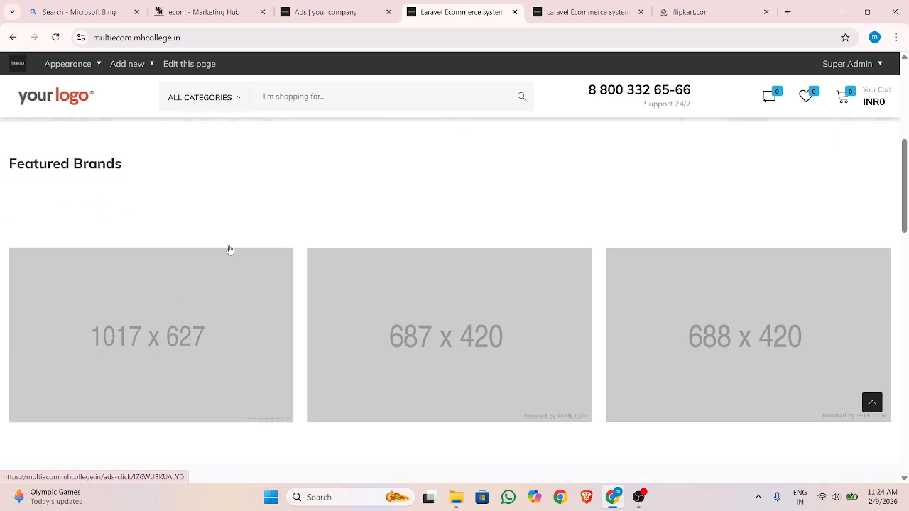
{"action": "key", "text": "ctrl+Tab"}
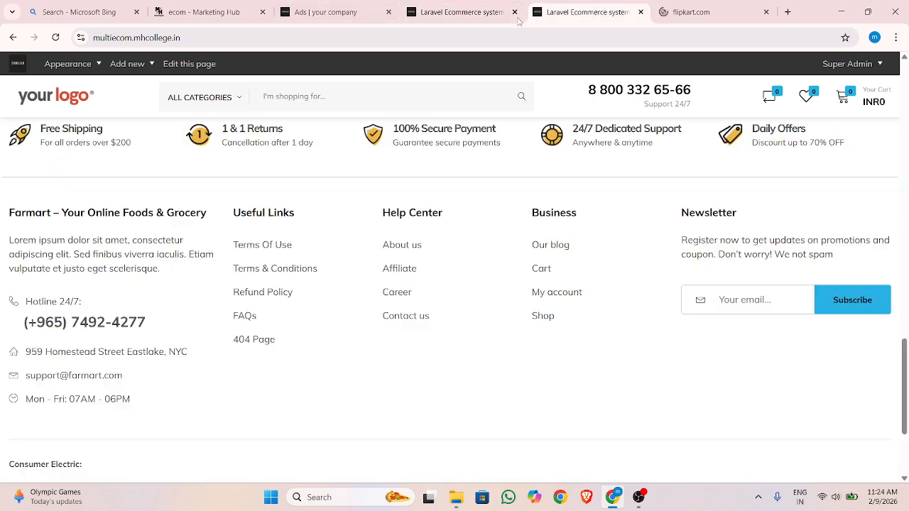
{"action": "left_click", "coordinate": [303, 4]}
{"action": "scroll", "coordinate": [226, 381], "scroll_direction": "down", "scroll_amount": 1}
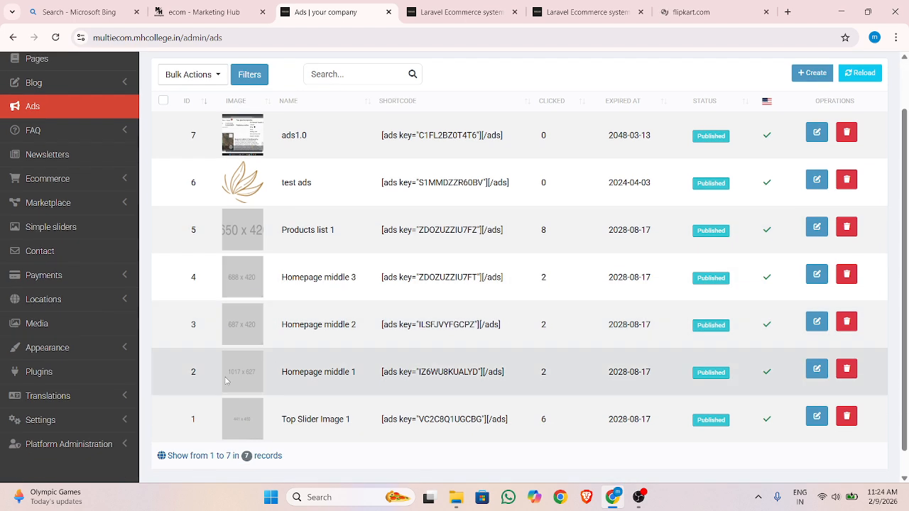
{"action": "left_click_drag", "start_coordinate": [279, 376], "coordinate": [360, 372]}
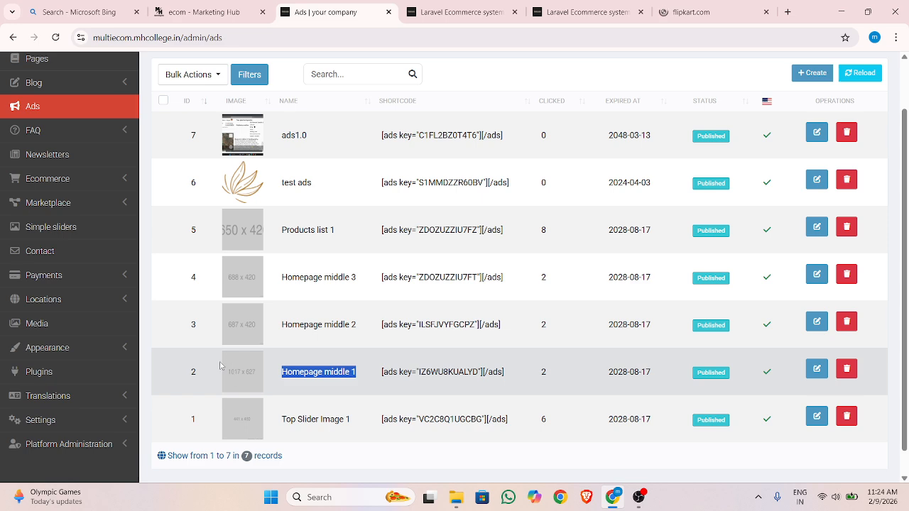
{"action": "scroll", "coordinate": [233, 228], "scroll_direction": "up", "scroll_amount": 1}
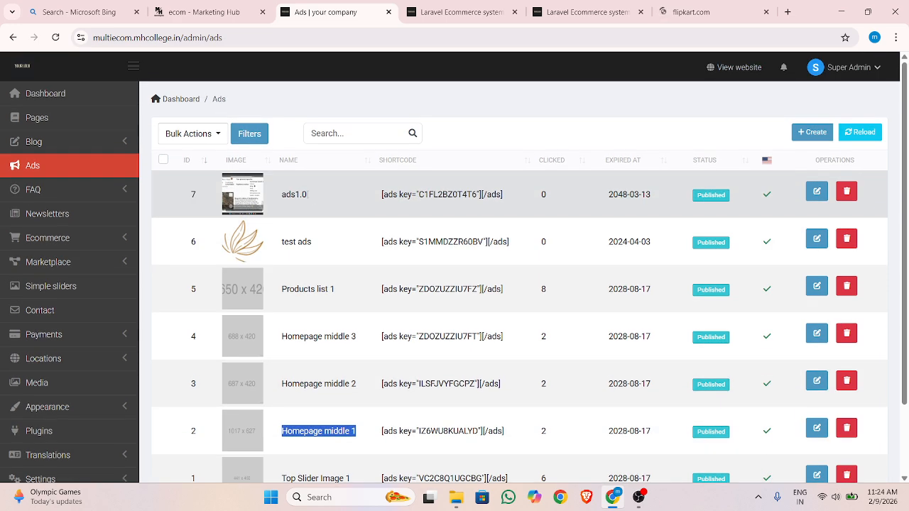
{"action": "scroll", "coordinate": [306, 217], "scroll_direction": "down", "scroll_amount": 1}
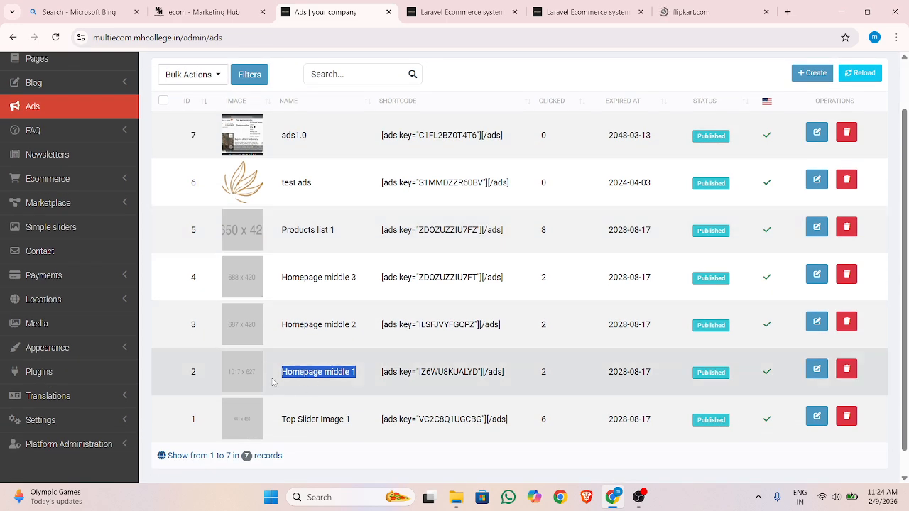
{"action": "left_click_drag", "start_coordinate": [281, 372], "coordinate": [361, 372]}
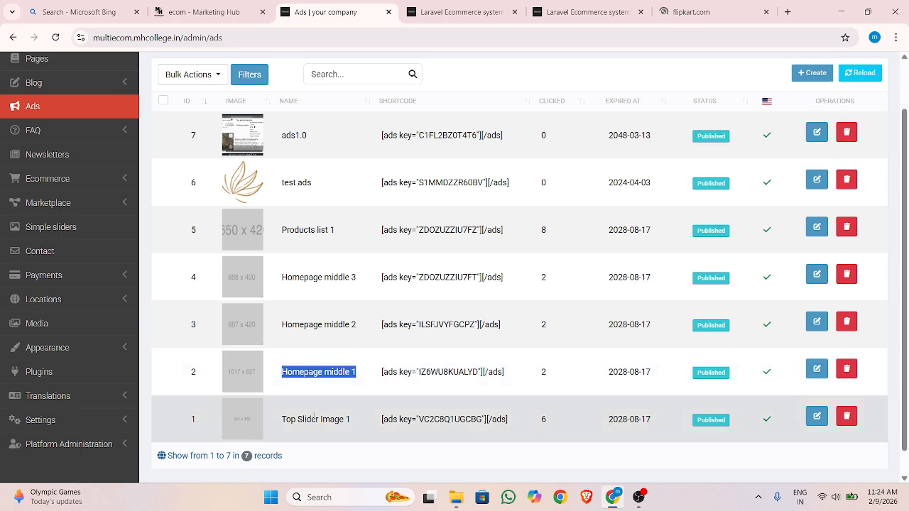
Find the Home front page in the admin's page list and open it for editing
{"action": "scroll", "coordinate": [163, 365], "scroll_direction": "up", "scroll_amount": 1}
{"action": "left_click", "coordinate": [86, 121]}
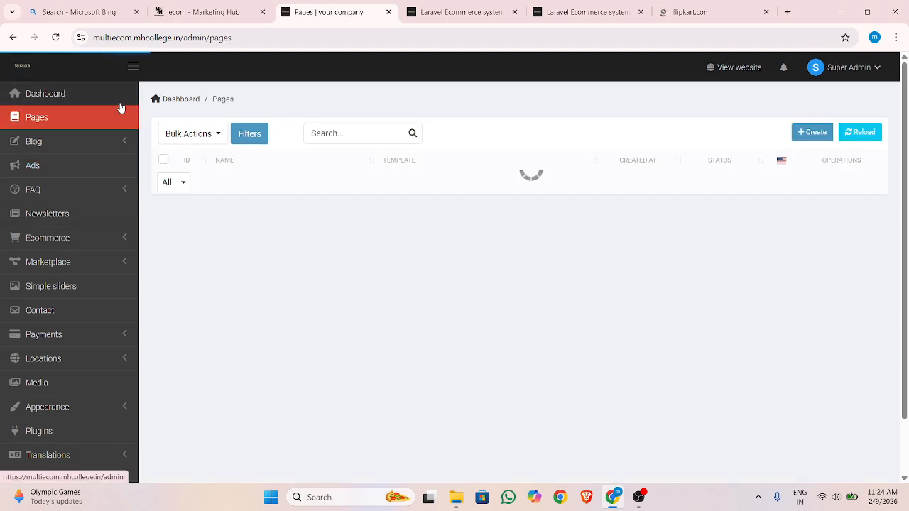
{"action": "scroll", "coordinate": [256, 190], "scroll_direction": "down", "scroll_amount": 3}
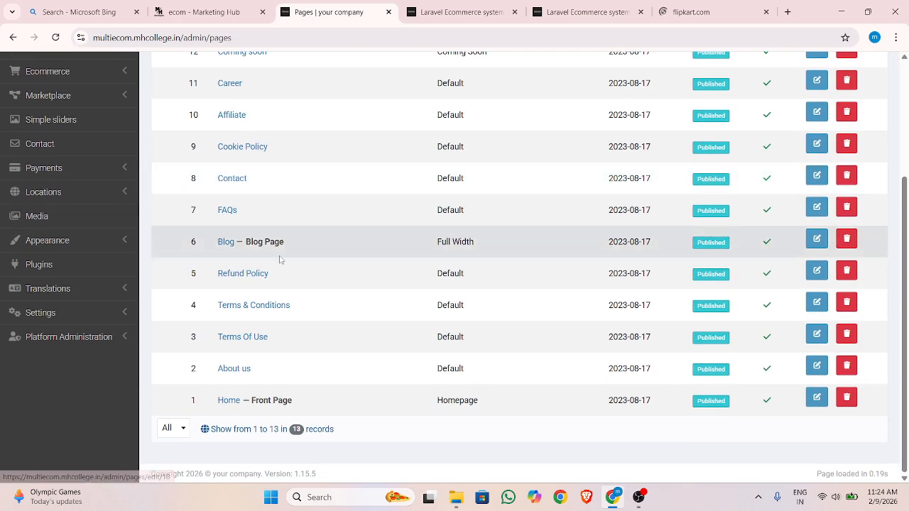
{"action": "scroll", "coordinate": [29, 123], "scroll_direction": "up", "scroll_amount": 3}
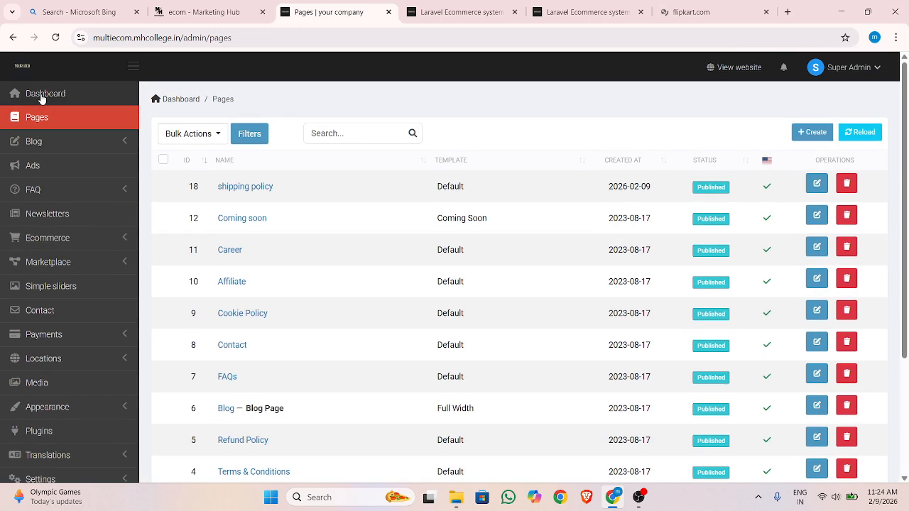
{"action": "scroll", "coordinate": [274, 239], "scroll_direction": "down", "scroll_amount": 3}
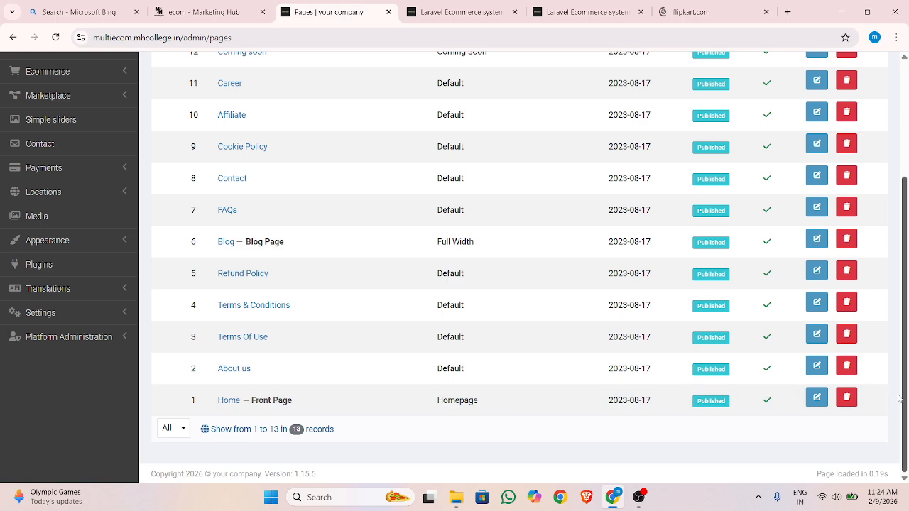
{"action": "left_click", "coordinate": [817, 398]}
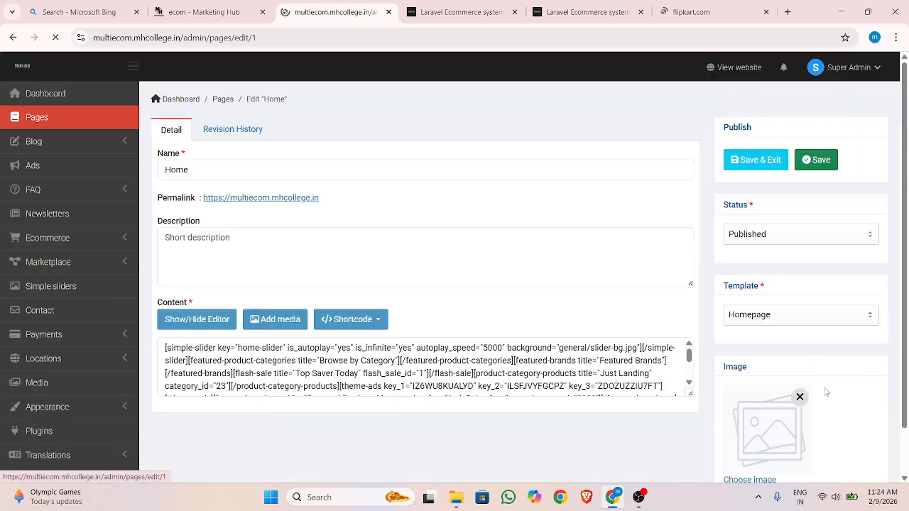
Set Ad 1 of the theme-ads shortcode in the Home page content to ads1.0, and save the page
{"action": "scroll", "coordinate": [404, 284], "scroll_direction": "down", "scroll_amount": 3}
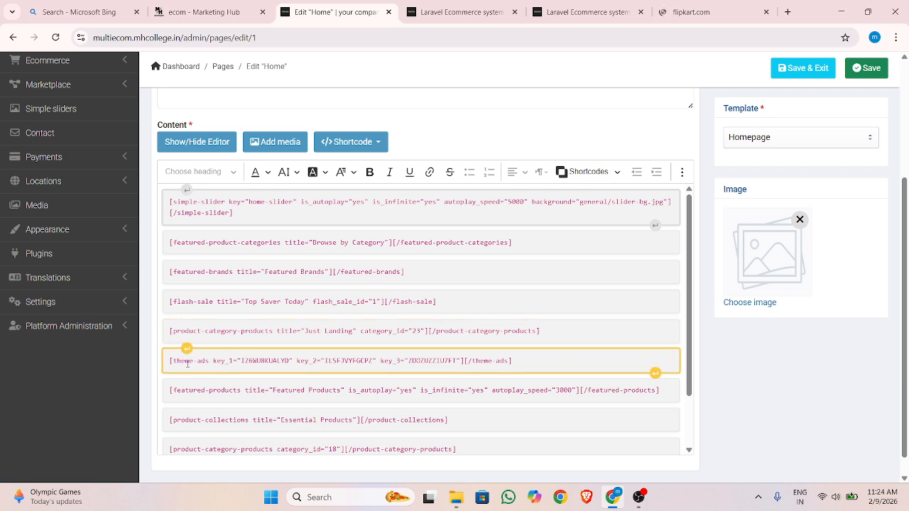
{"action": "left_click", "coordinate": [251, 361]}
{"action": "left_click", "coordinate": [502, 395]}
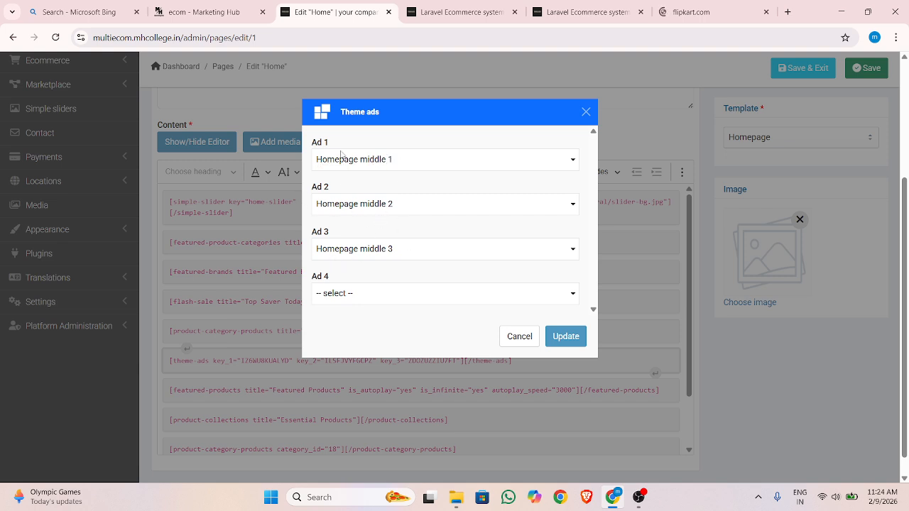
{"action": "left_click", "coordinate": [401, 164]}
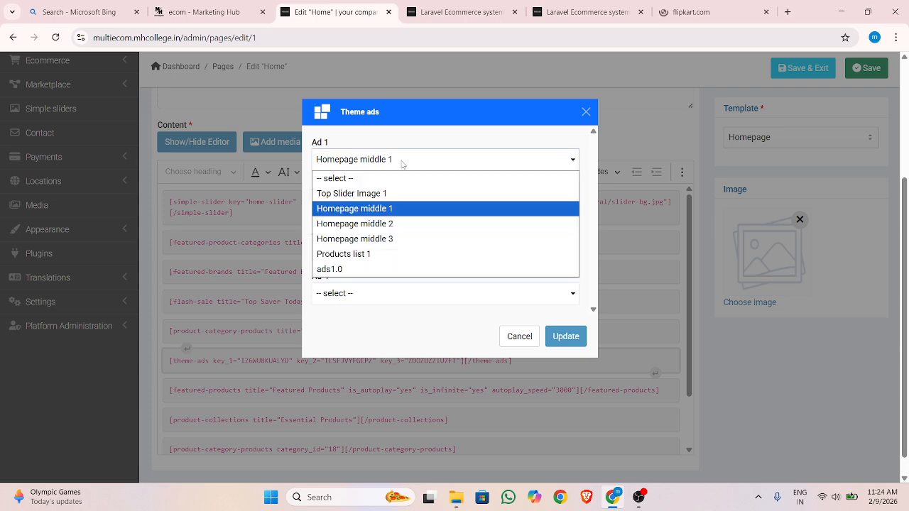
{"action": "left_click", "coordinate": [329, 269]}
{"action": "left_click", "coordinate": [337, 159]}
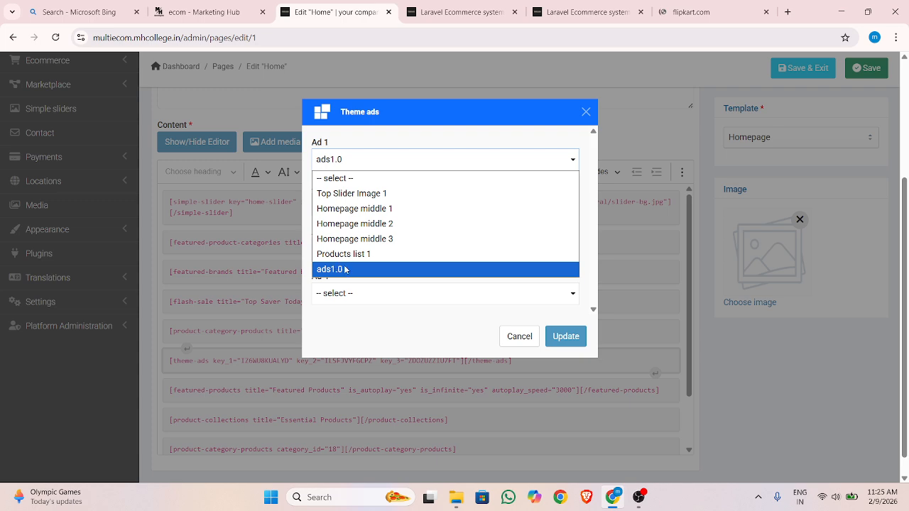
{"action": "left_click", "coordinate": [561, 336]}
{"action": "scroll", "coordinate": [857, 155], "scroll_direction": "up", "scroll_amount": 3}
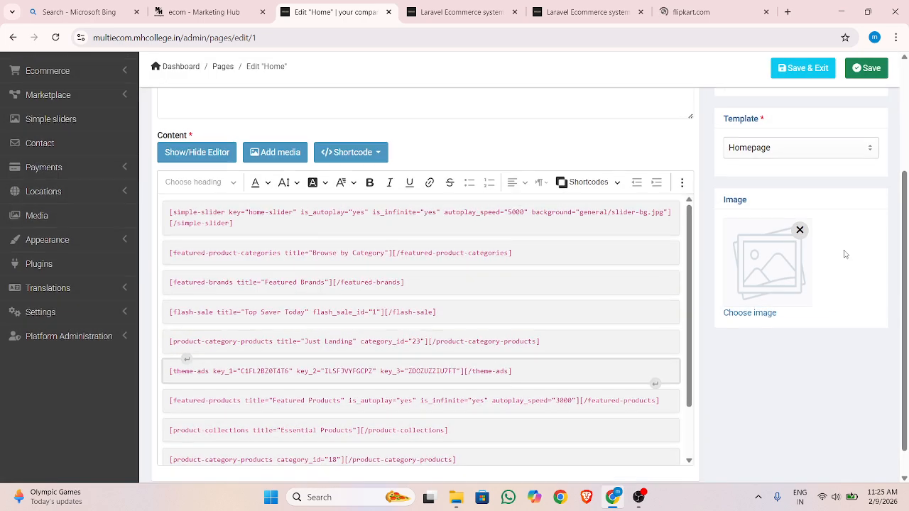
{"action": "left_click", "coordinate": [820, 161]}
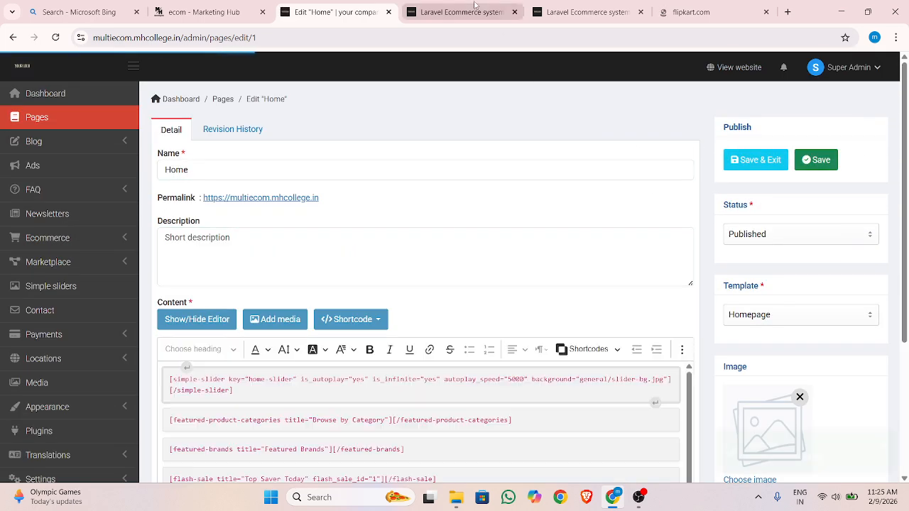
Follow the first ad banner under Featured Brands on the storefront homepage and check the address it opens
{"action": "left_click", "coordinate": [457, 12]}
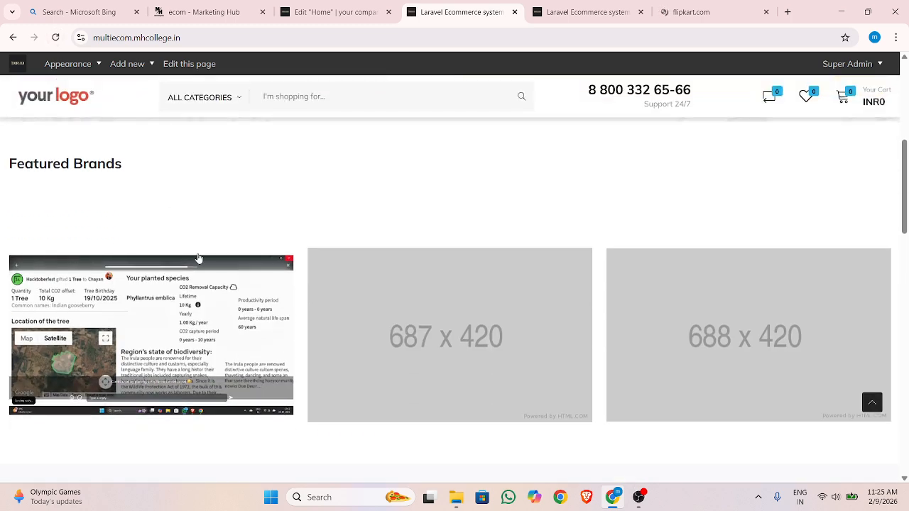
{"action": "left_click", "coordinate": [169, 299]}
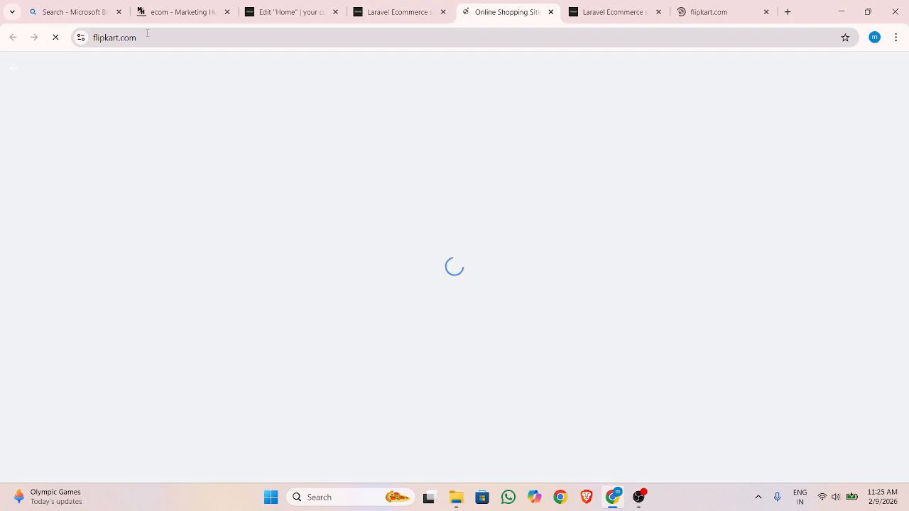
{"action": "left_click", "coordinate": [136, 37]}
{"action": "left_click_drag", "start_coordinate": [136, 37], "coordinate": [89, 34]}
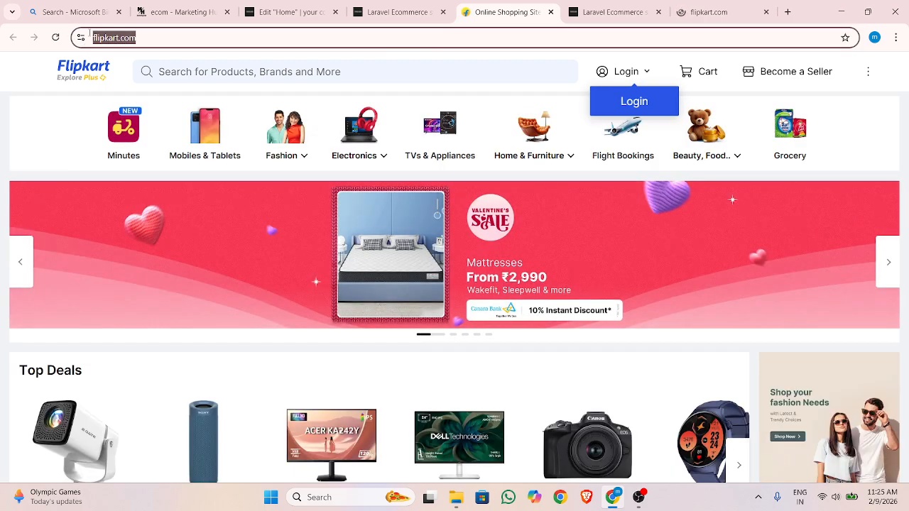
Compare the ad banner on the storefront homepage with the Flipkart page opened from it, ending on the storefront
{"action": "left_click", "coordinate": [398, 12]}
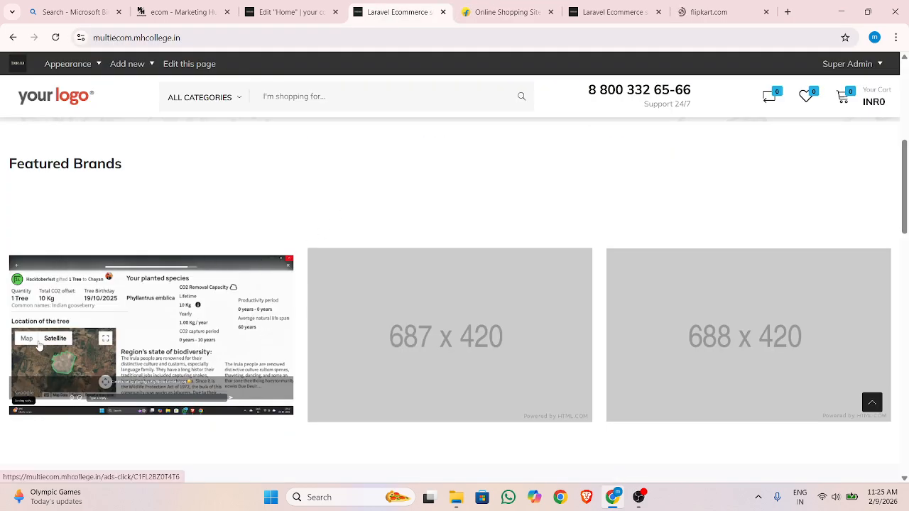
{"action": "left_click", "coordinate": [504, 12]}
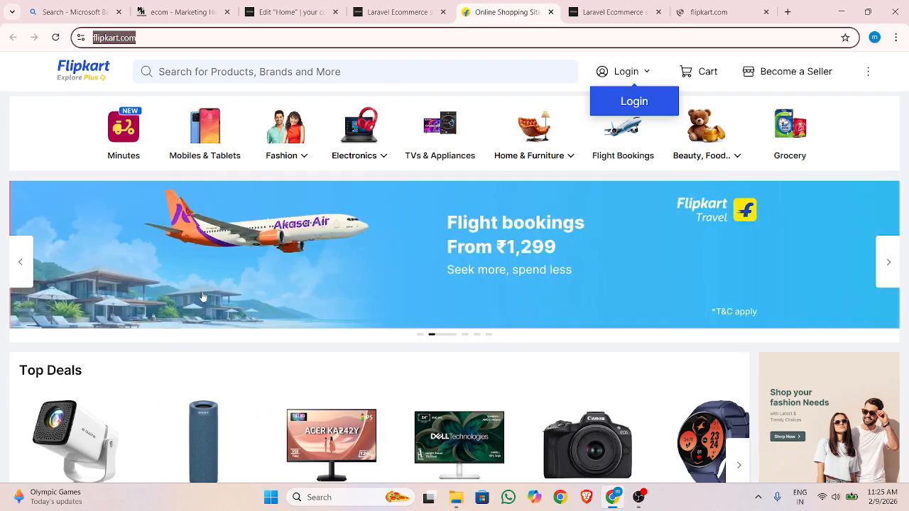
{"action": "left_click", "coordinate": [392, 12]}
{"action": "left_click", "coordinate": [505, 12]}
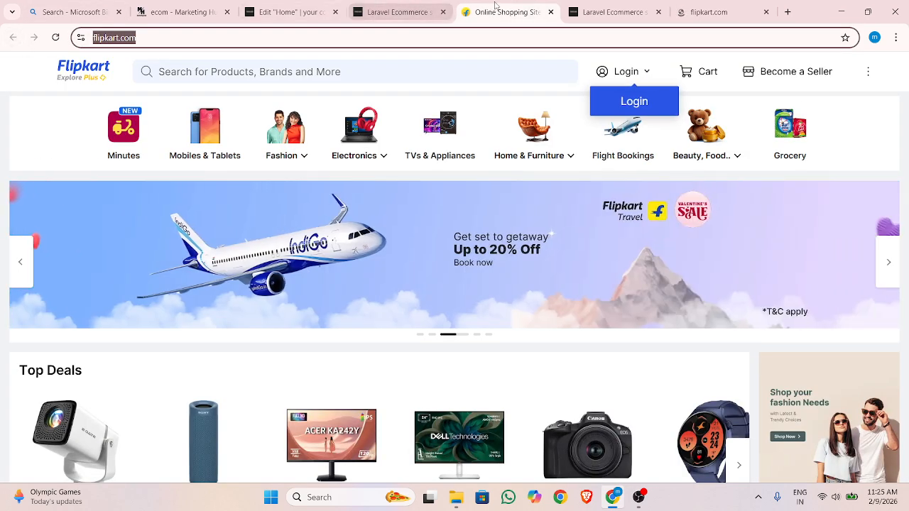
{"action": "left_click", "coordinate": [407, 7]}
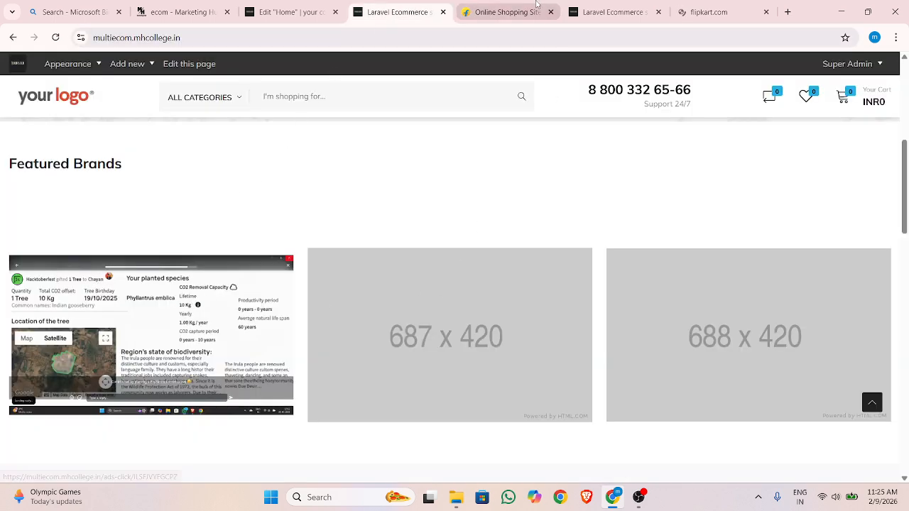
Close the Flipkart page and look over the sections around the ad banners on the storefront homepage
{"action": "middle_click", "coordinate": [478, 12]}
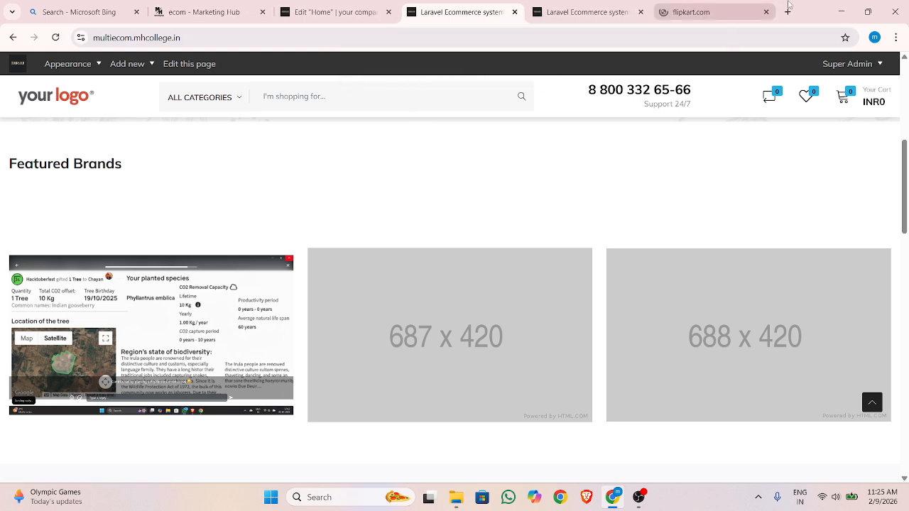
{"action": "scroll", "coordinate": [371, 291], "scroll_direction": "down", "scroll_amount": 3}
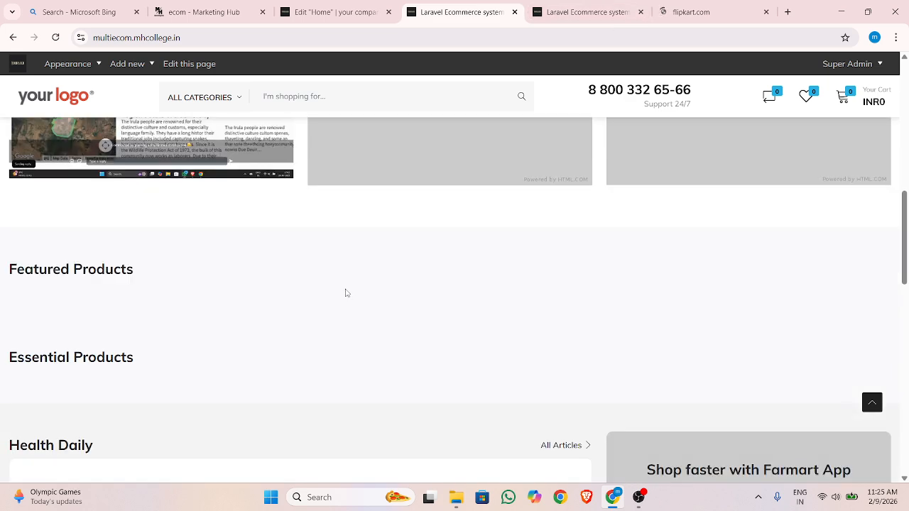
{"action": "scroll", "coordinate": [345, 294], "scroll_direction": "up", "scroll_amount": 3}
Return to the admin and open the Home front page for editing from the page list
{"action": "left_click", "coordinate": [341, 13]}
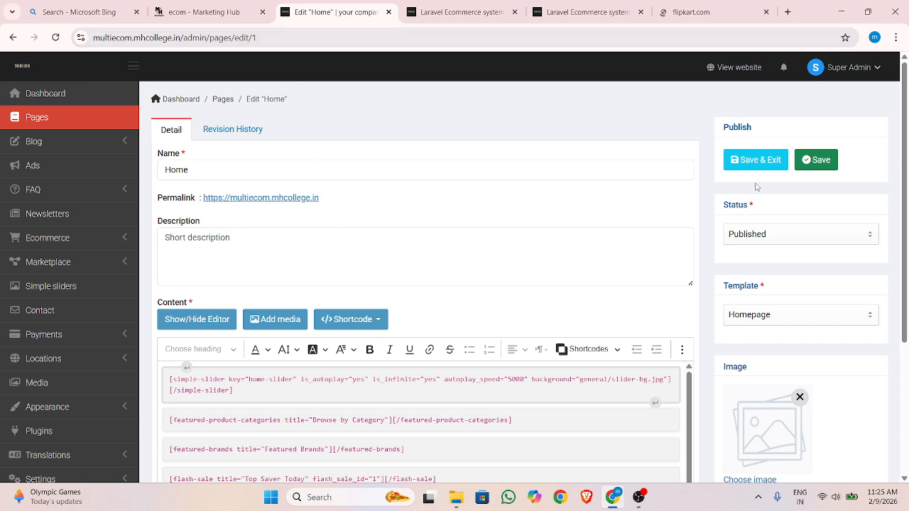
{"action": "scroll", "coordinate": [598, 194], "scroll_direction": "down", "scroll_amount": 3}
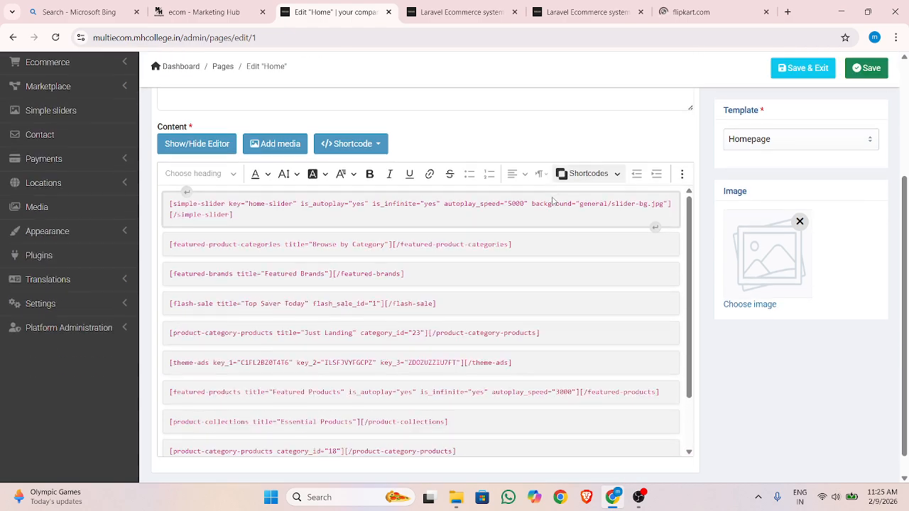
{"action": "scroll", "coordinate": [294, 267], "scroll_direction": "up", "scroll_amount": 2}
{"action": "scroll", "coordinate": [294, 266], "scroll_direction": "down", "scroll_amount": 2}
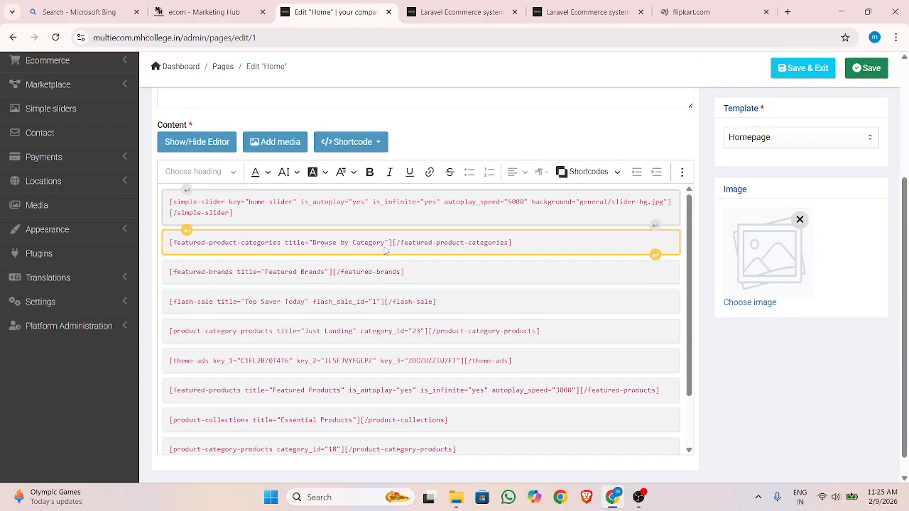
{"action": "scroll", "coordinate": [81, 134], "scroll_direction": "up", "scroll_amount": 3}
{"action": "left_click", "coordinate": [63, 122]}
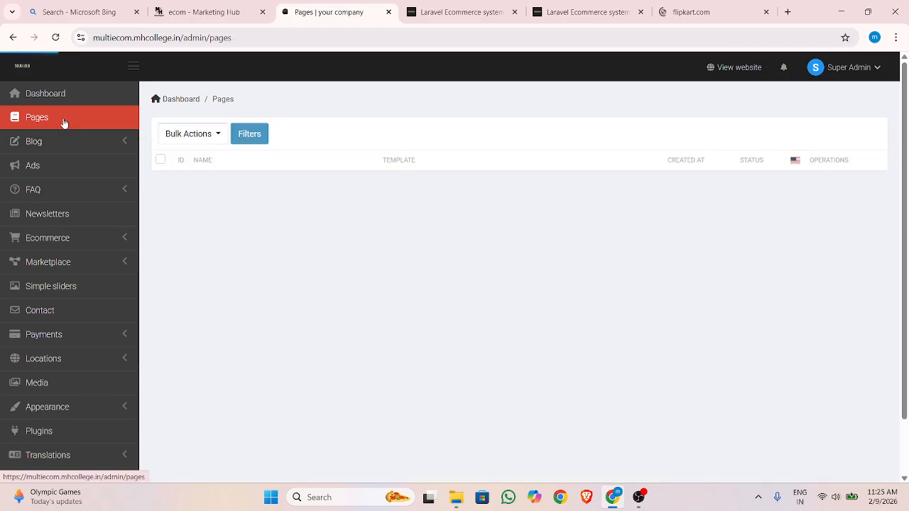
{"action": "scroll", "coordinate": [296, 183], "scroll_direction": "down", "scroll_amount": 3}
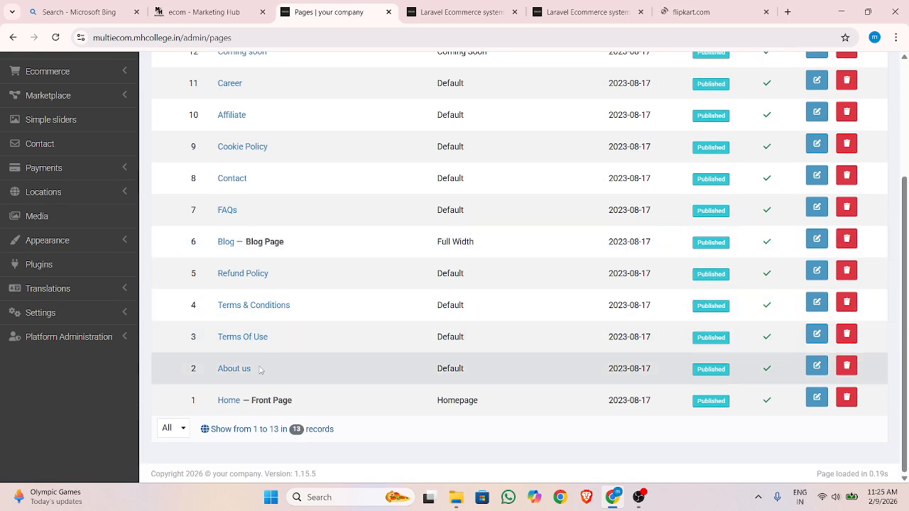
{"action": "left_click", "coordinate": [816, 398]}
Change Ad 1 of the existing theme-ads shortcode in the Home page content to Homepage middle 1
{"action": "scroll", "coordinate": [264, 296], "scroll_direction": "down", "scroll_amount": 2}
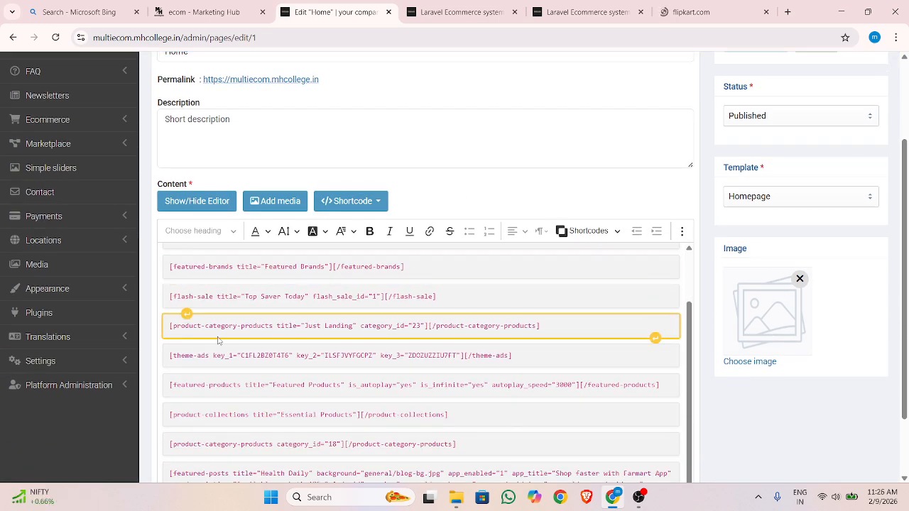
{"action": "left_click", "coordinate": [222, 362]}
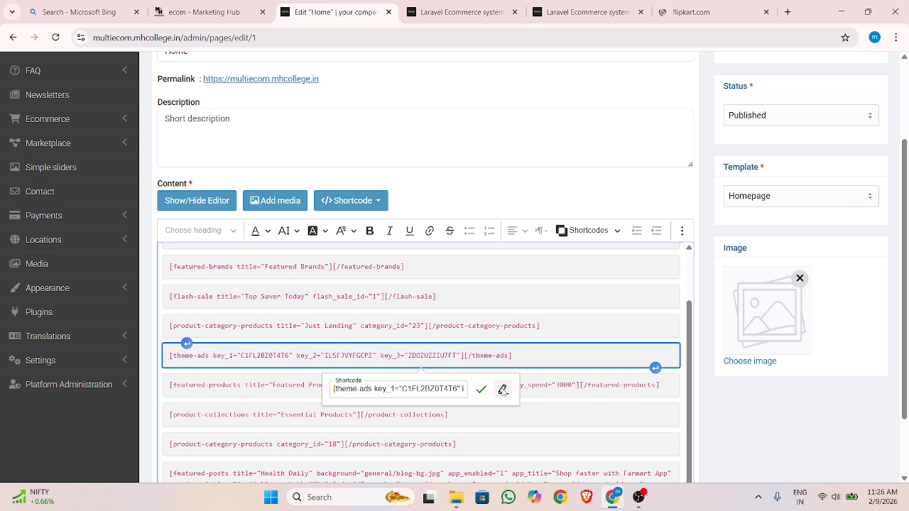
{"action": "left_click", "coordinate": [503, 390]}
{"action": "left_click", "coordinate": [408, 160]}
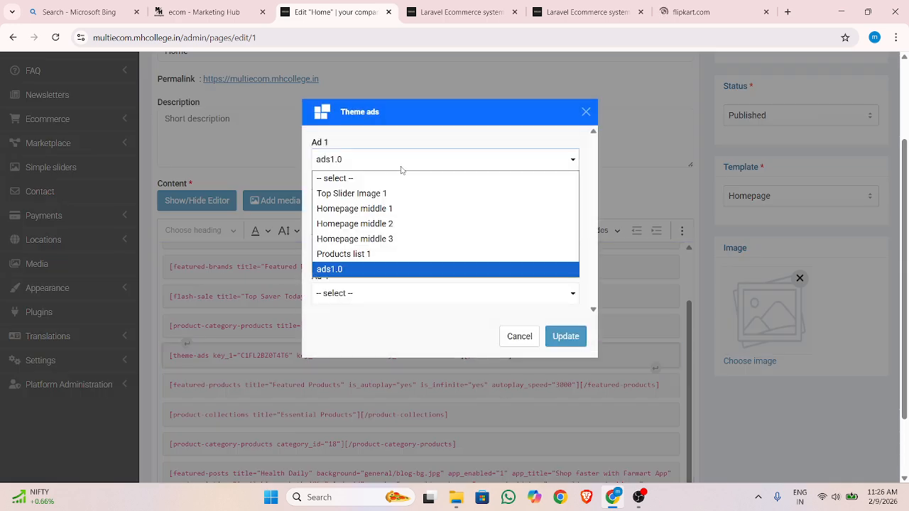
{"action": "left_click", "coordinate": [389, 208]}
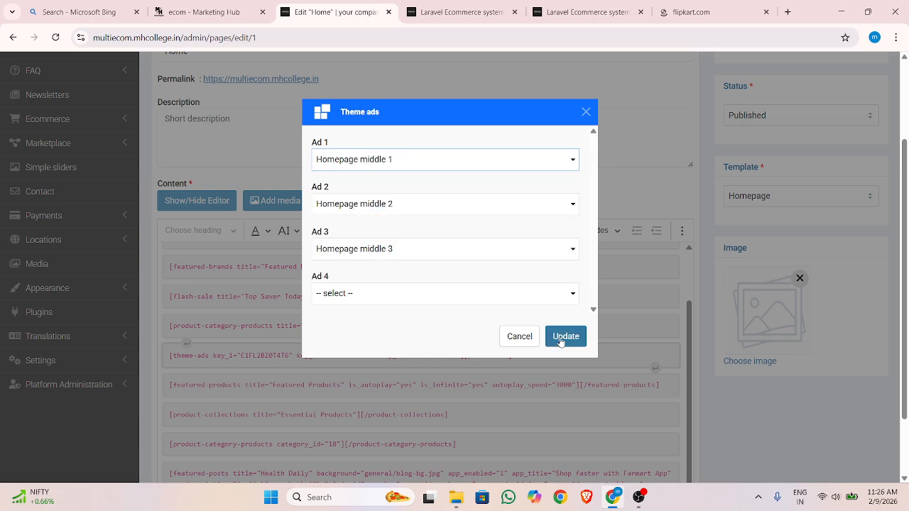
{"action": "left_click", "coordinate": [566, 336]}
Save and exit the Home page, and reload the storefront homepage to check its ad banners
{"action": "scroll", "coordinate": [773, 149], "scroll_direction": "up", "scroll_amount": 3}
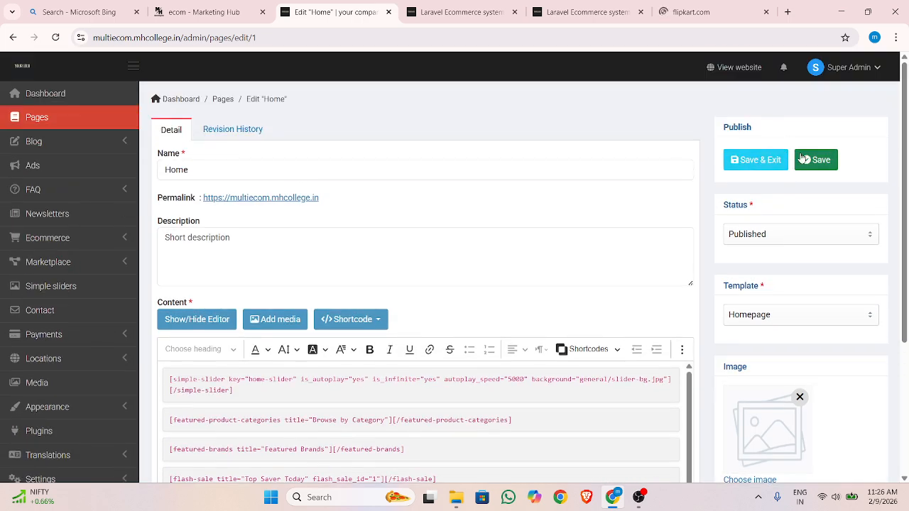
{"action": "left_click", "coordinate": [755, 162]}
{"action": "left_click", "coordinate": [451, 10]}
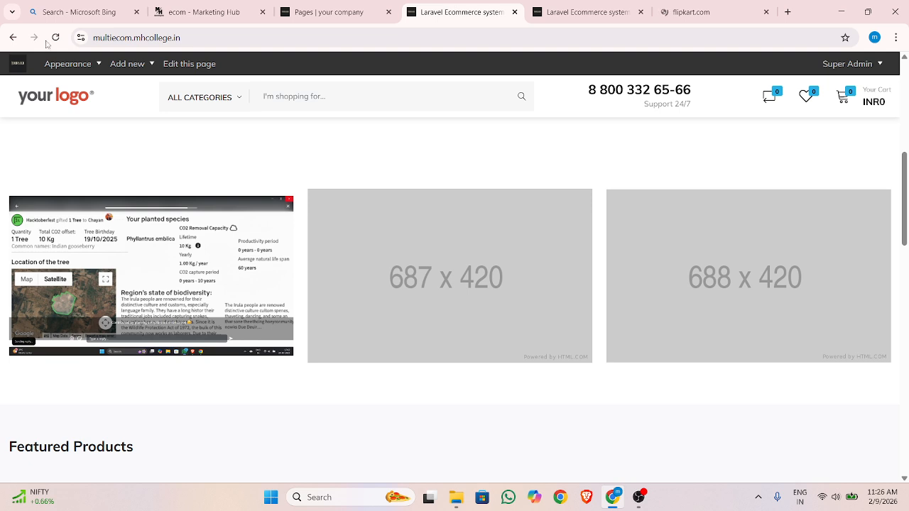
{"action": "left_click", "coordinate": [60, 37]}
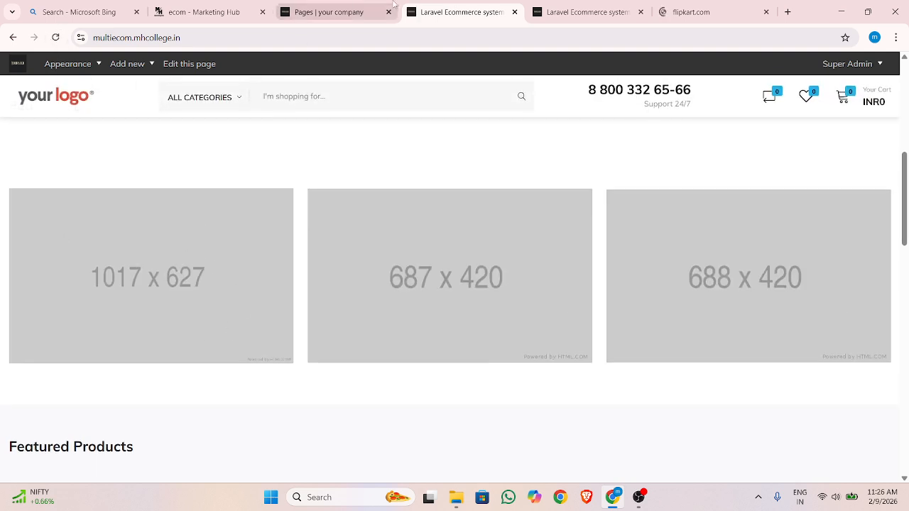
Reopen the Home front page for editing and insert an empty paragraph after the simple-slider shortcode
{"action": "left_click", "coordinate": [326, 12]}
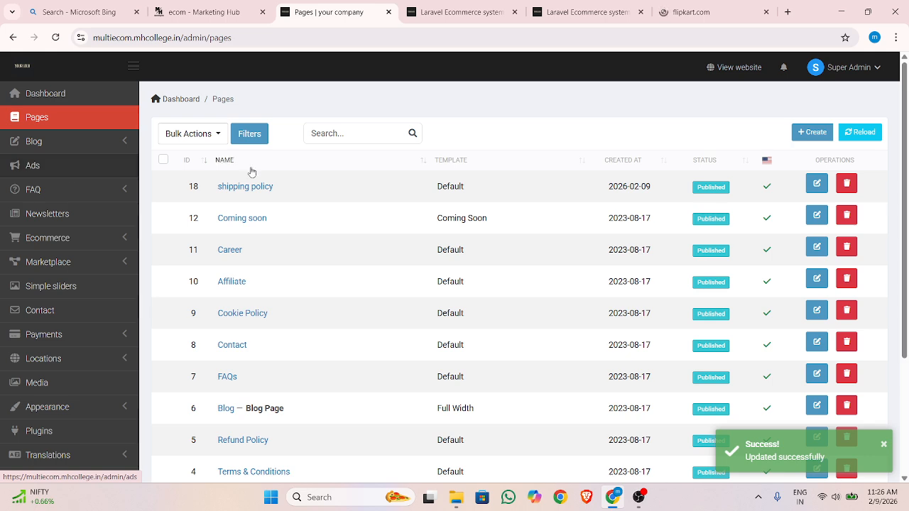
{"action": "scroll", "coordinate": [834, 184], "scroll_direction": "down", "scroll_amount": 3}
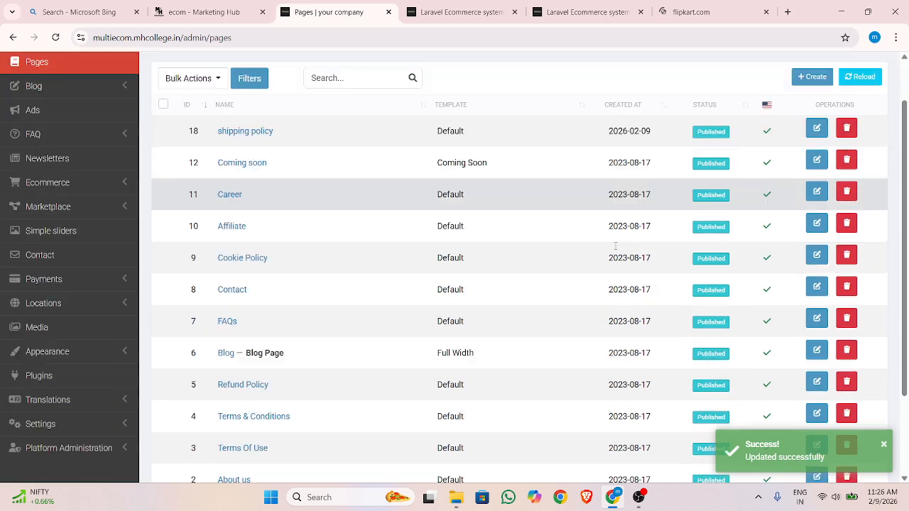
{"action": "left_click", "coordinate": [816, 398]}
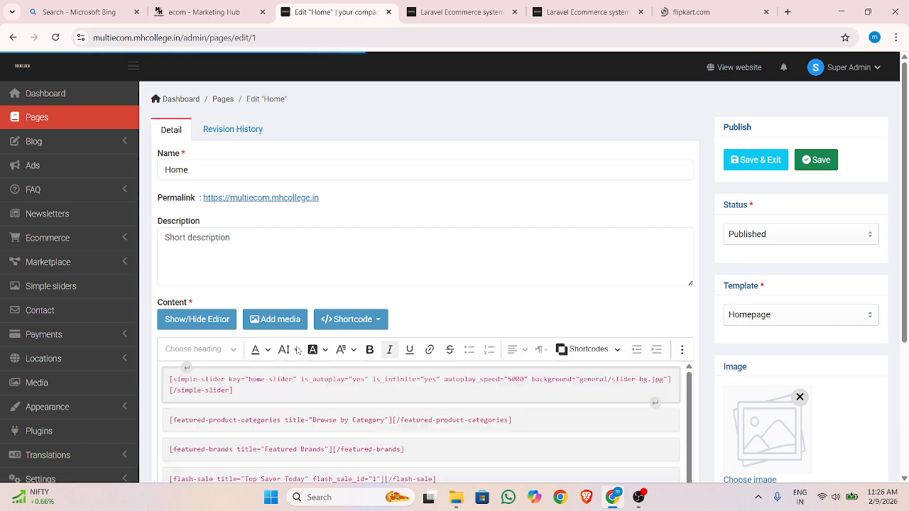
{"action": "scroll", "coordinate": [504, 296], "scroll_direction": "down", "scroll_amount": 2}
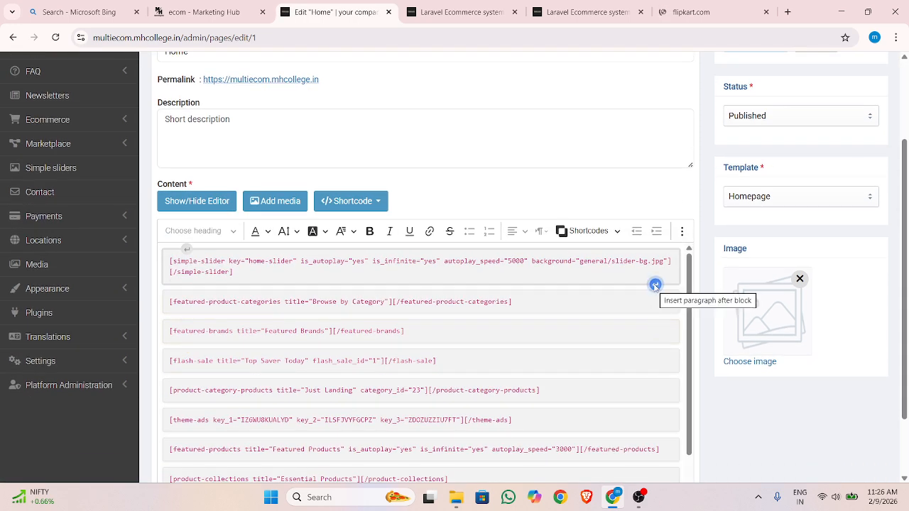
{"action": "left_click", "coordinate": [654, 285]}
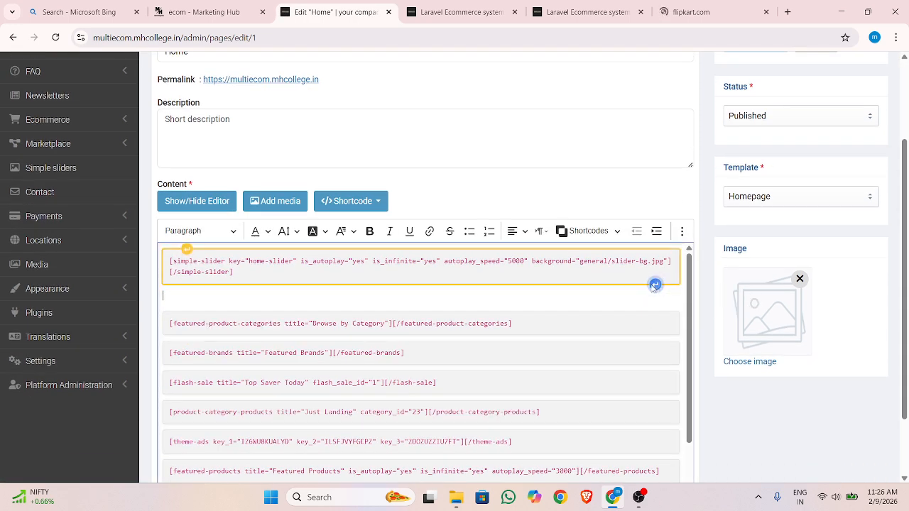
{"action": "left_click", "coordinate": [348, 201]}
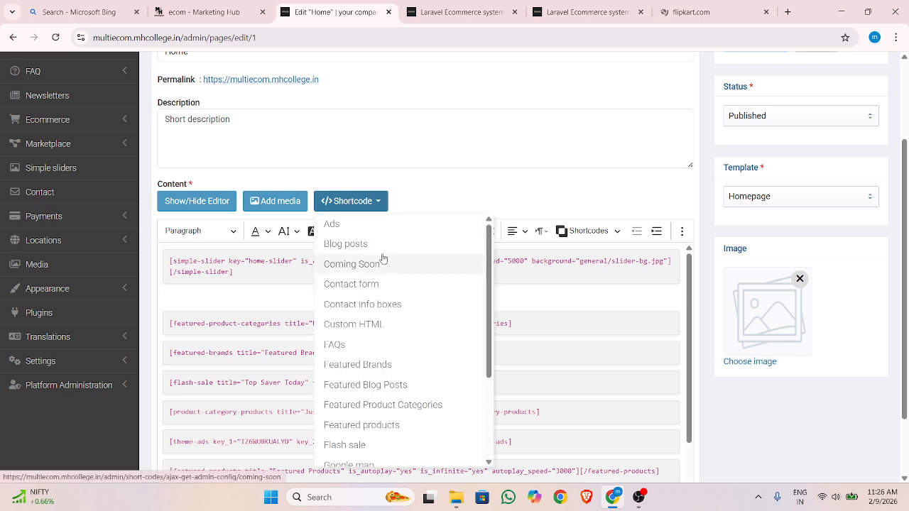
{"action": "scroll", "coordinate": [384, 257], "scroll_direction": "down", "scroll_amount": 3}
{"action": "scroll", "coordinate": [382, 256], "scroll_direction": "down", "scroll_amount": 1}
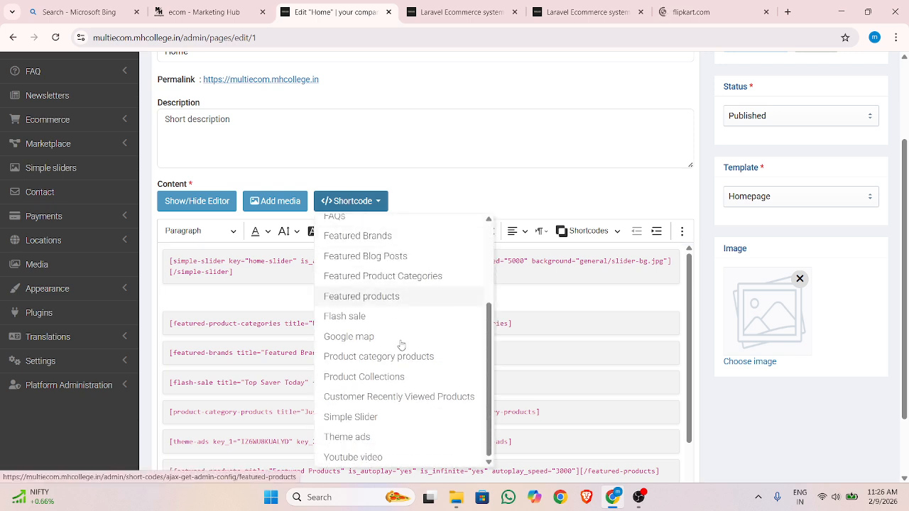
{"action": "left_click", "coordinate": [397, 437]}
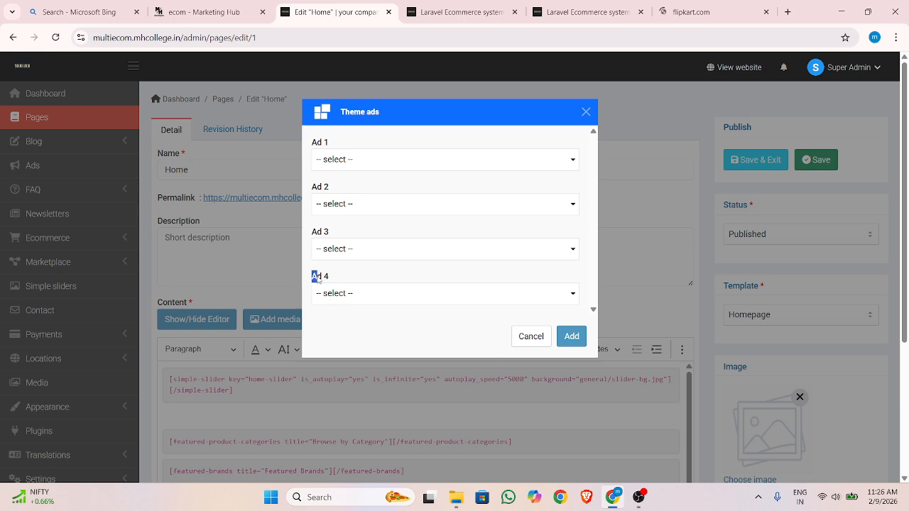
{"action": "key", "text": "Escape"}
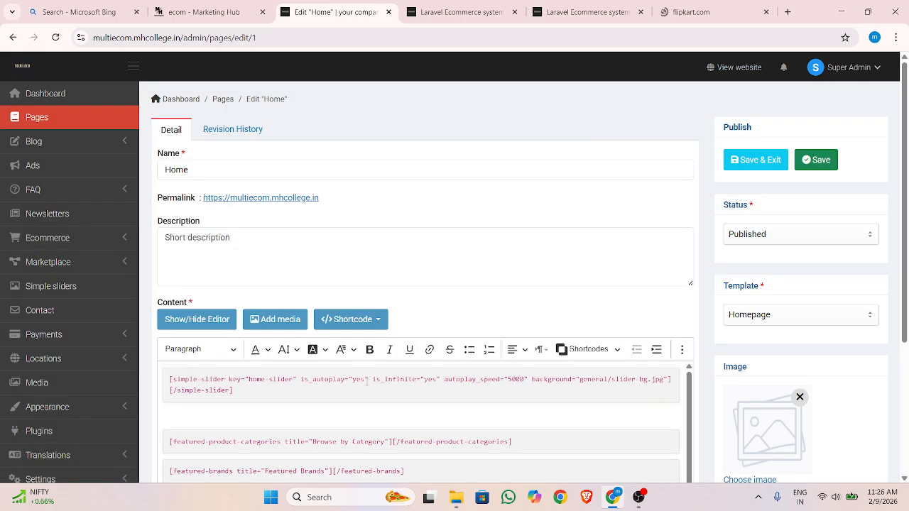
Start a new Theme ads shortcode in the empty paragraph below the simple-slider block
{"action": "scroll", "coordinate": [349, 379], "scroll_direction": "down", "scroll_amount": 1}
{"action": "scroll", "coordinate": [348, 380], "scroll_direction": "up", "scroll_amount": 1}
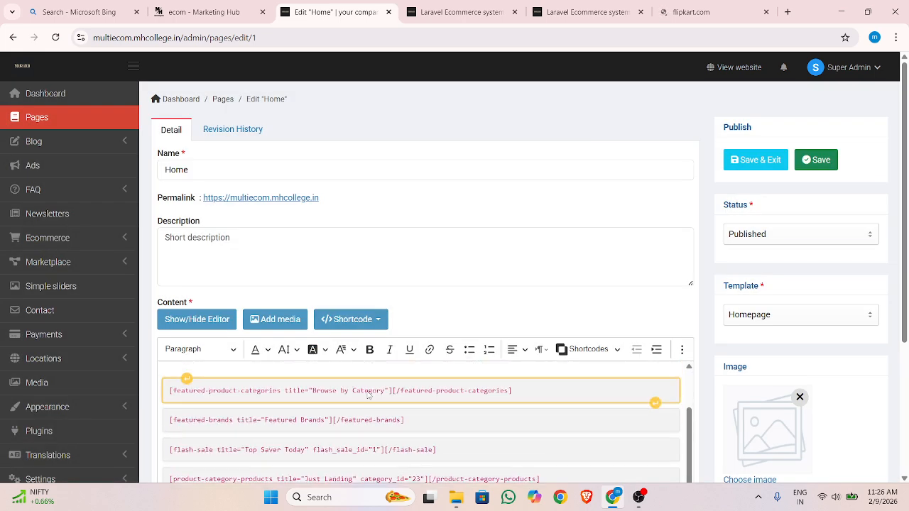
{"action": "left_click", "coordinate": [355, 321]}
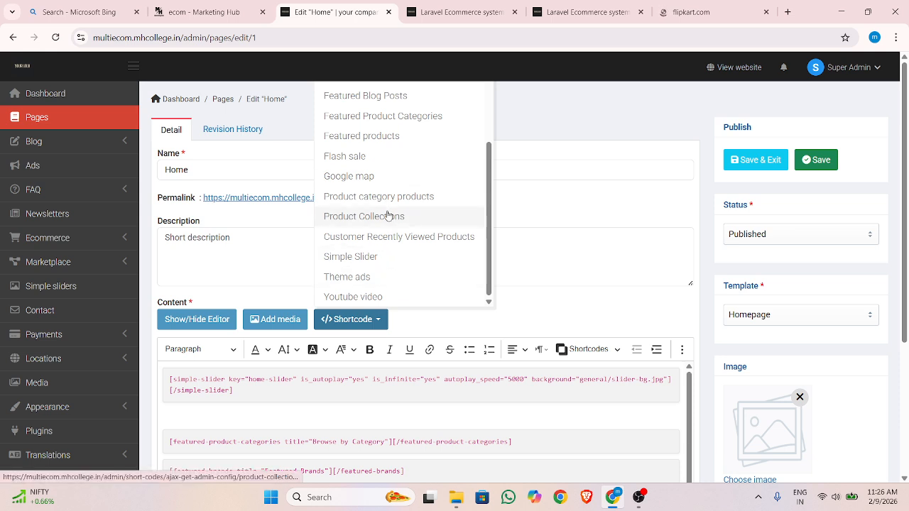
{"action": "scroll", "coordinate": [386, 215], "scroll_direction": "up", "scroll_amount": 3}
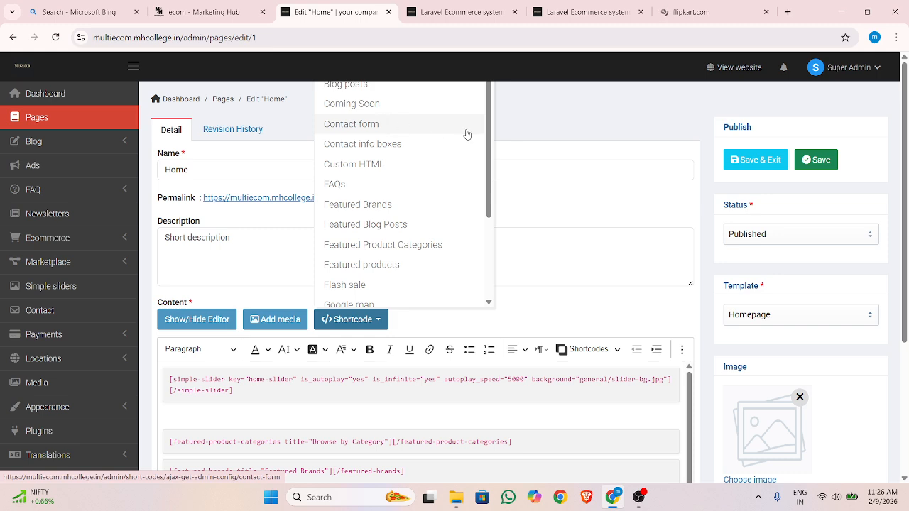
{"action": "scroll", "coordinate": [523, 137], "scroll_direction": "down", "scroll_amount": 1}
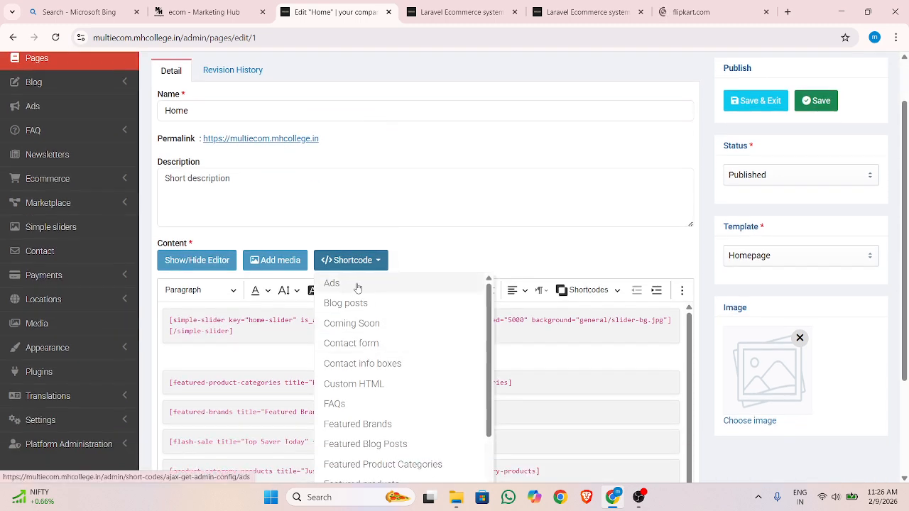
{"action": "scroll", "coordinate": [379, 347], "scroll_direction": "down", "scroll_amount": 3}
{"action": "scroll", "coordinate": [369, 466], "scroll_direction": "down", "scroll_amount": 2}
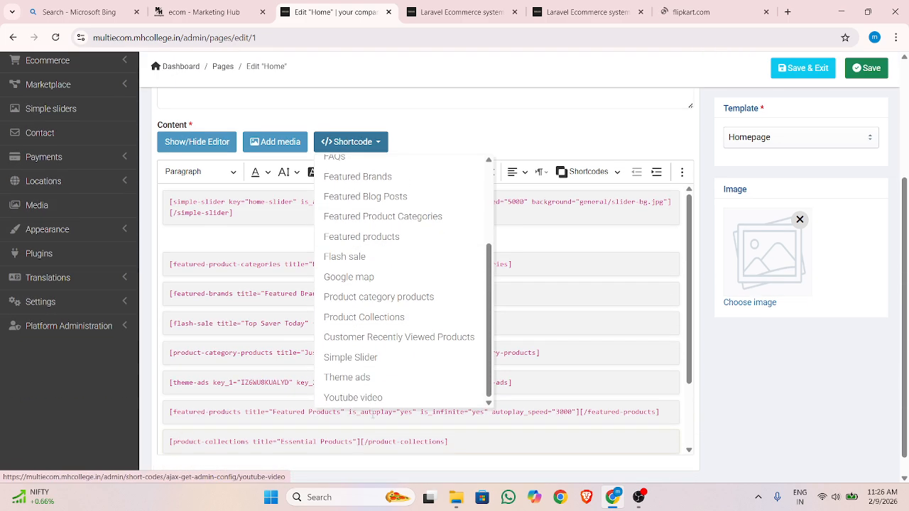
{"action": "left_click", "coordinate": [367, 377]}
Set Ad 1 to ads1.0, Ad 2 to Products list 1 and Ad 3 to Top Slider Image 1, and add the shortcode
{"action": "left_click", "coordinate": [367, 162]}
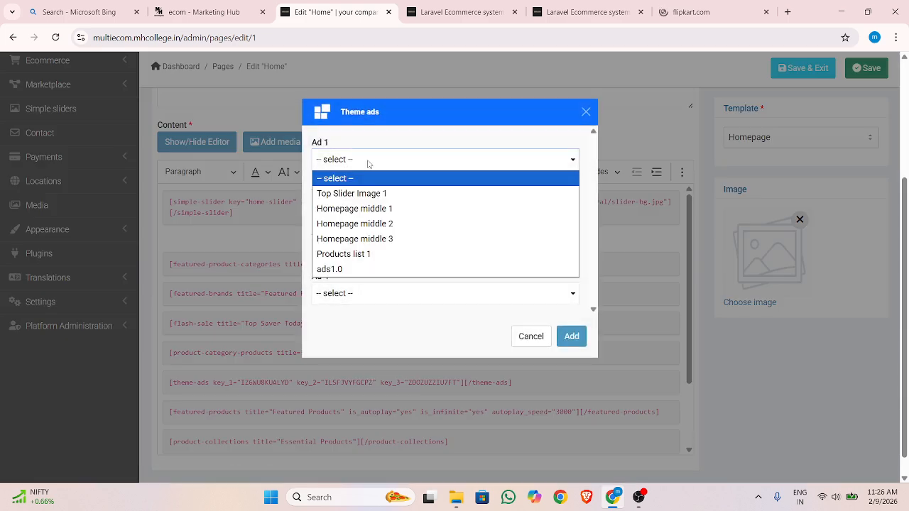
{"action": "left_click", "coordinate": [342, 269]}
{"action": "left_click", "coordinate": [362, 207]}
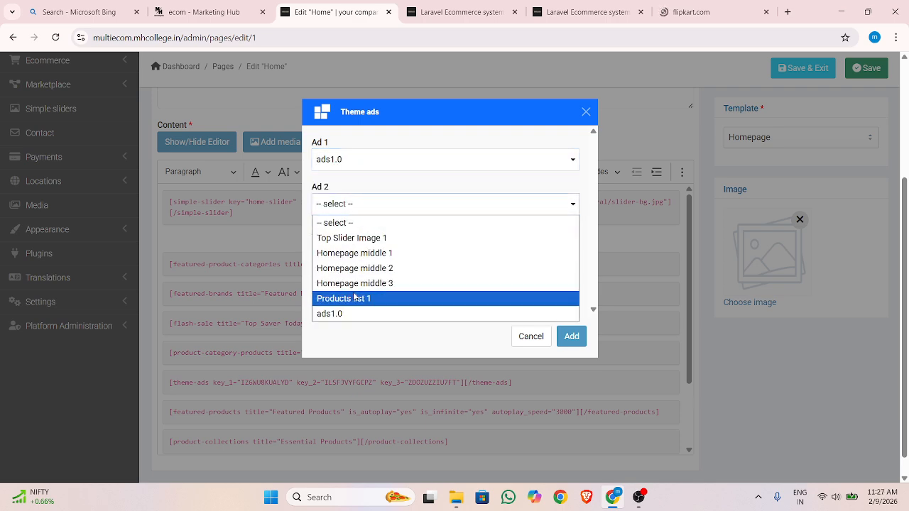
{"action": "left_click", "coordinate": [355, 298]}
{"action": "left_click", "coordinate": [369, 250]}
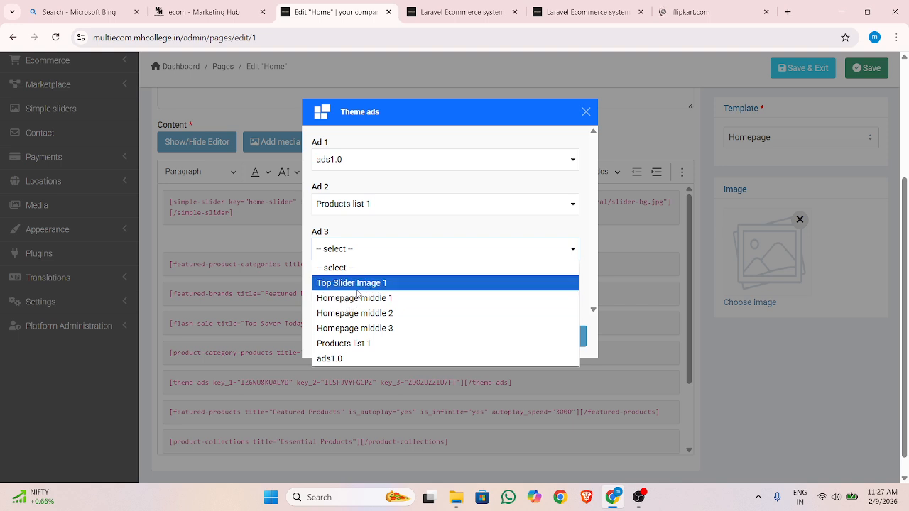
{"action": "left_click", "coordinate": [354, 283]}
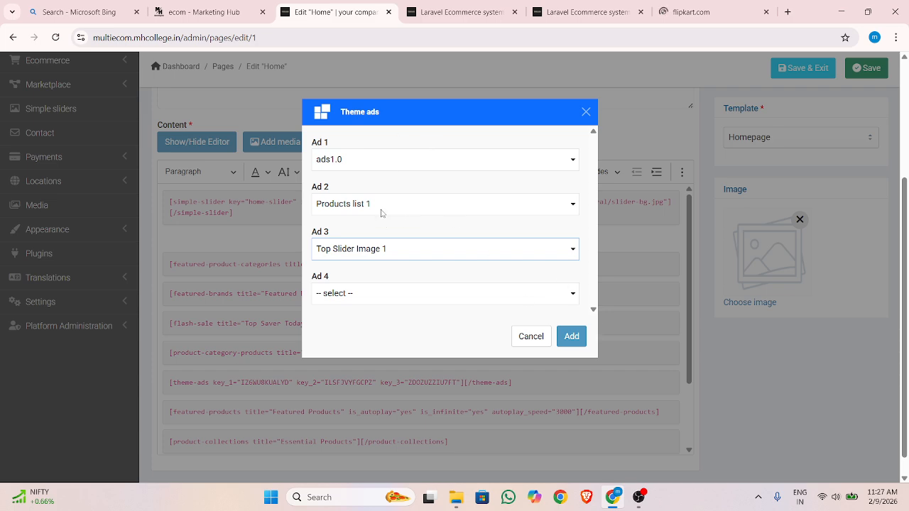
{"action": "left_click", "coordinate": [571, 336]}
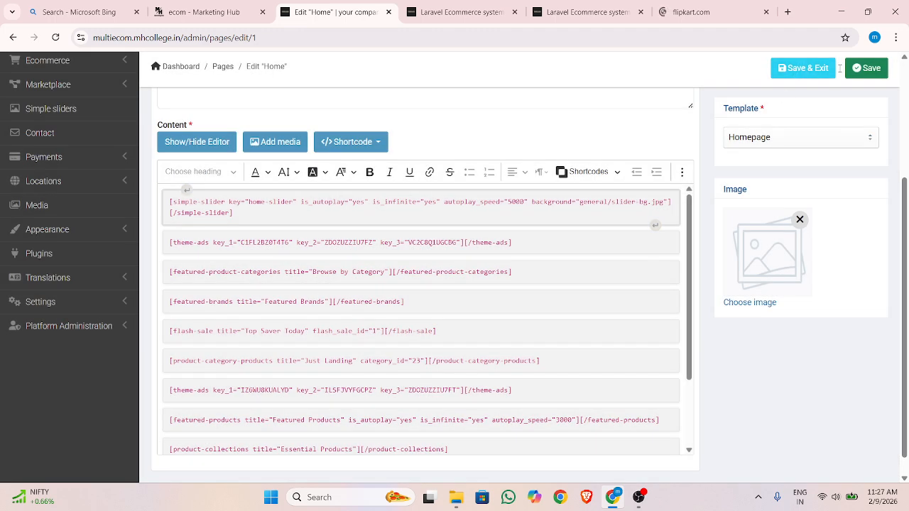
Save the Home page and check the new row of ads on the storefront homepage
{"action": "left_click", "coordinate": [867, 67]}
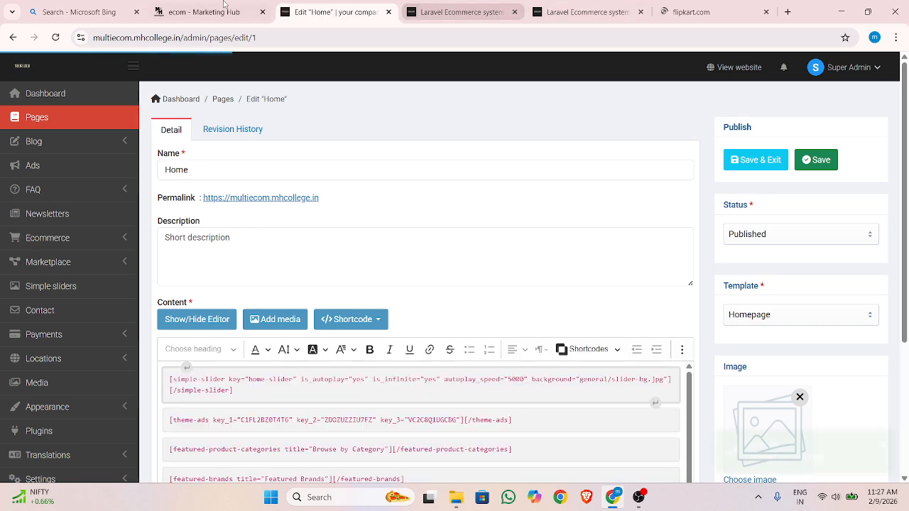
{"action": "left_click", "coordinate": [461, 12]}
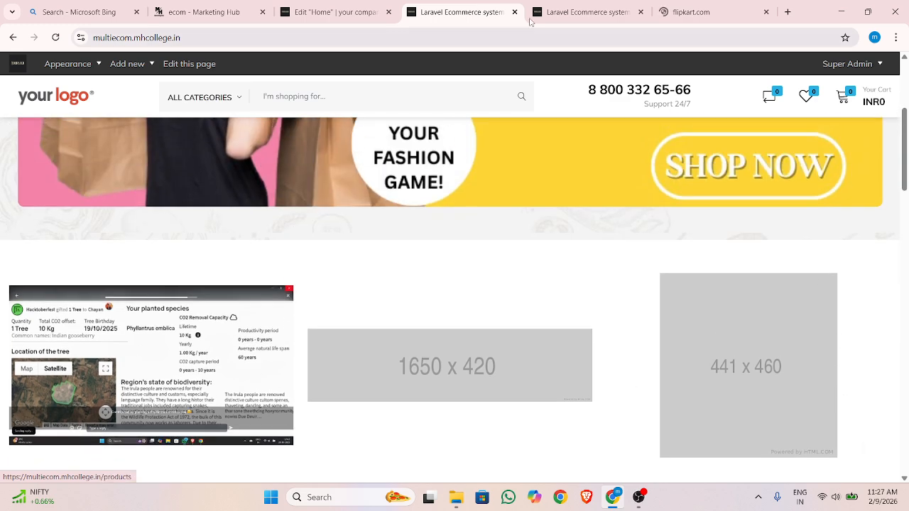
Return to the Home page editor and delete the theme-ads shortcode and its empty paragraph below the simple-slider shortcode
{"action": "left_click", "coordinate": [582, 12]}
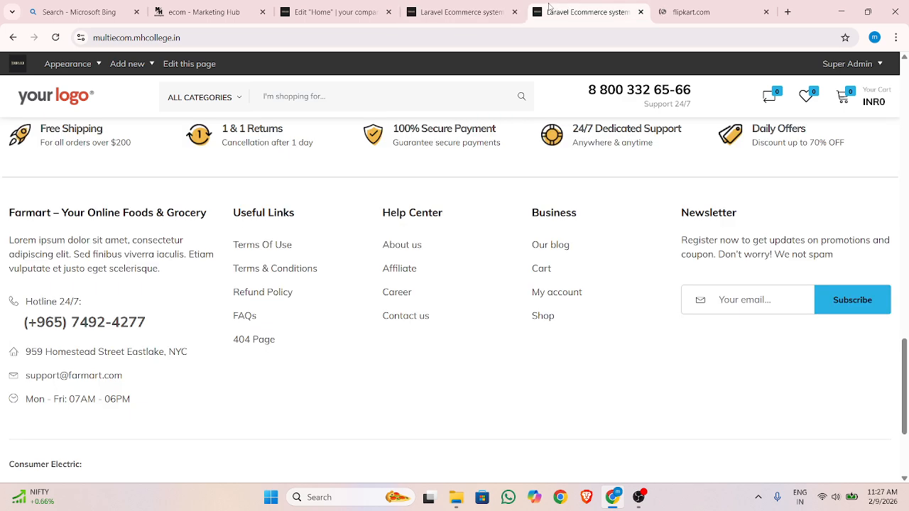
{"action": "left_click", "coordinate": [329, 4]}
{"action": "scroll", "coordinate": [327, 298], "scroll_direction": "down", "scroll_amount": 2}
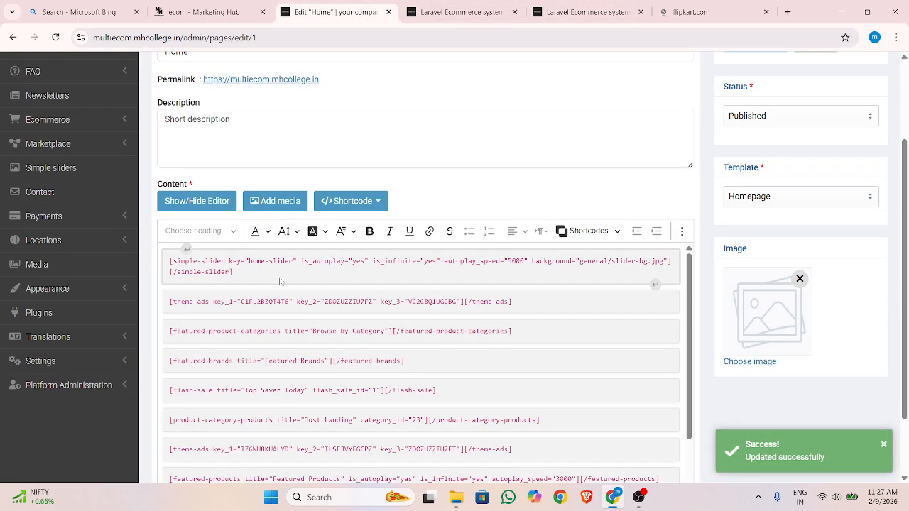
{"action": "left_click", "coordinate": [326, 308]}
{"action": "key", "text": "Delete"}
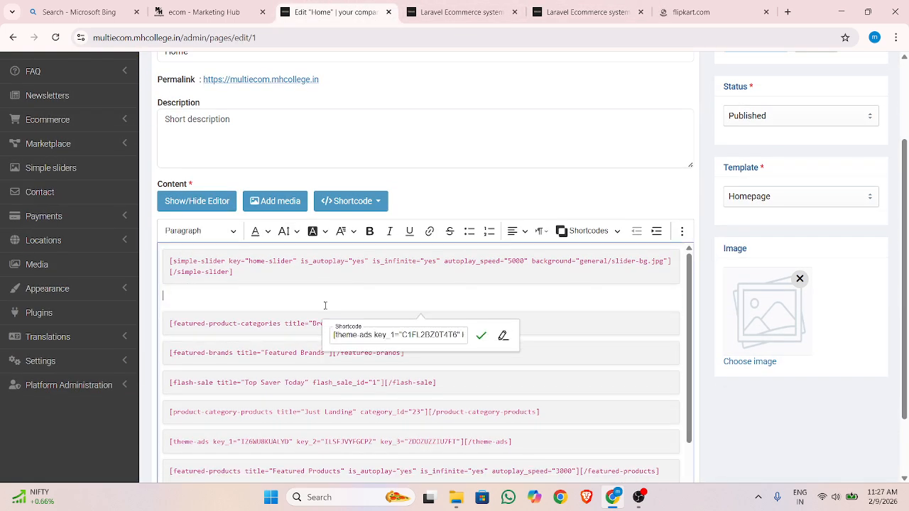
{"action": "key", "text": "BackSpace"}
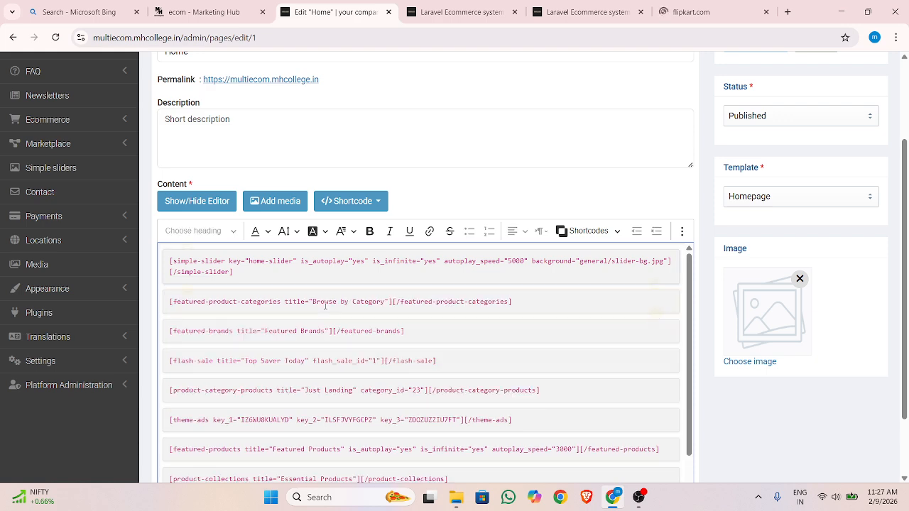
Save and exit the Home page, and go back to the storefront homepage to check it
{"action": "scroll", "coordinate": [873, 170], "scroll_direction": "up", "scroll_amount": 2}
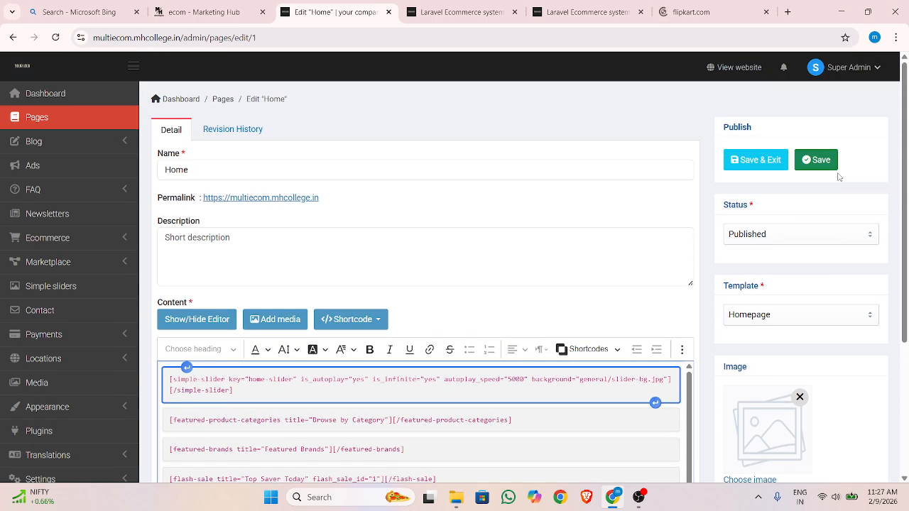
{"action": "left_click", "coordinate": [764, 162]}
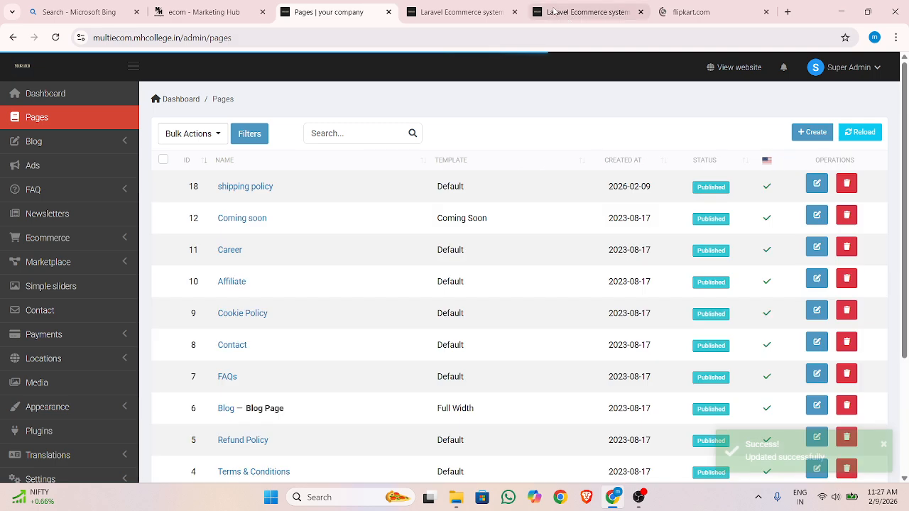
{"action": "left_click", "coordinate": [461, 12]}
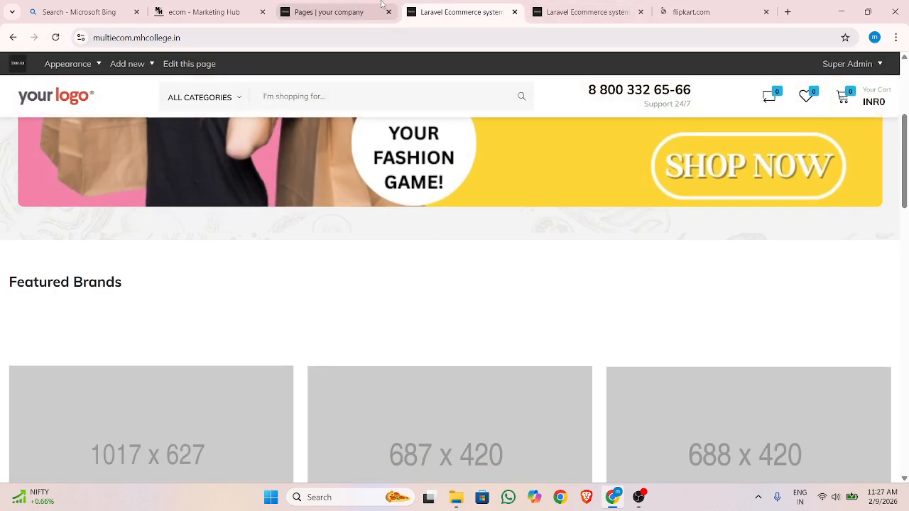
Open the ads1.0 ad from the admin Ads list, review its settings and return to the list
{"action": "left_click", "coordinate": [333, 12]}
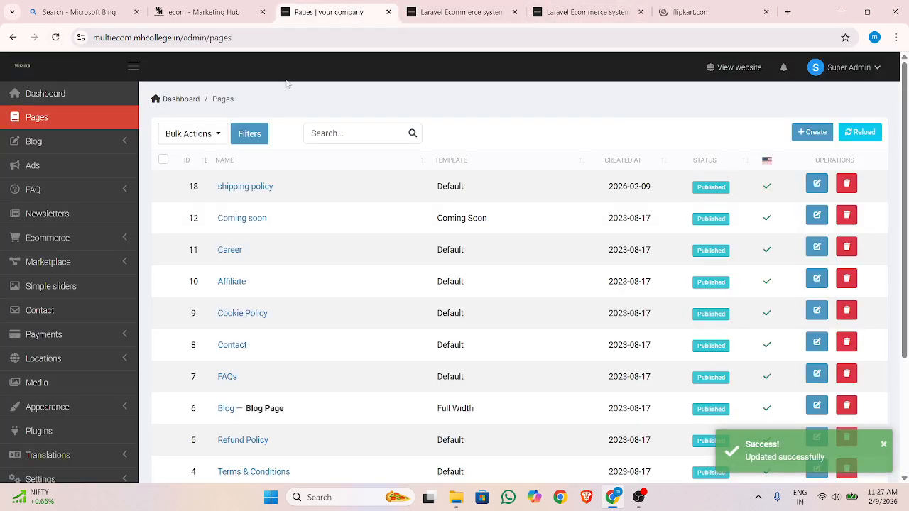
{"action": "left_click", "coordinate": [84, 174]}
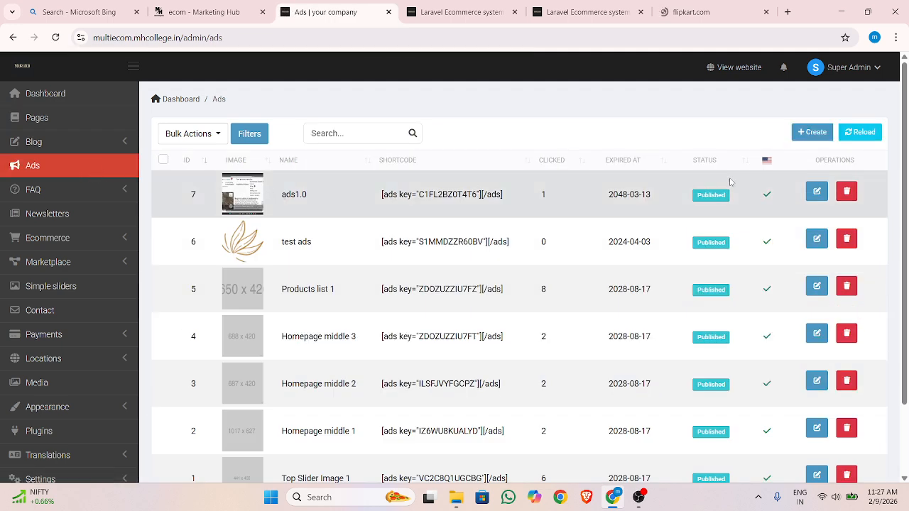
{"action": "left_click", "coordinate": [816, 191]}
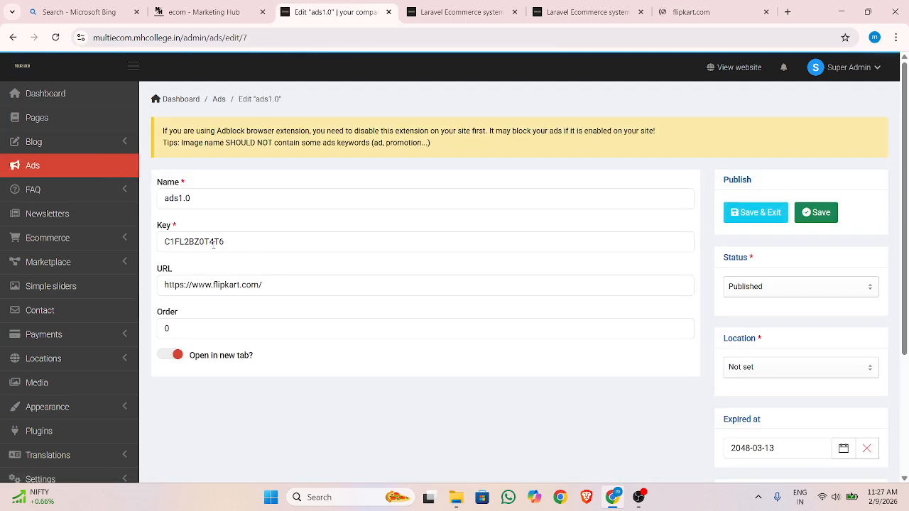
{"action": "scroll", "coordinate": [480, 257], "scroll_direction": "down", "scroll_amount": 1}
{"action": "scroll", "coordinate": [670, 296], "scroll_direction": "down", "scroll_amount": 1}
{"action": "scroll", "coordinate": [625, 257], "scroll_direction": "up", "scroll_amount": 3}
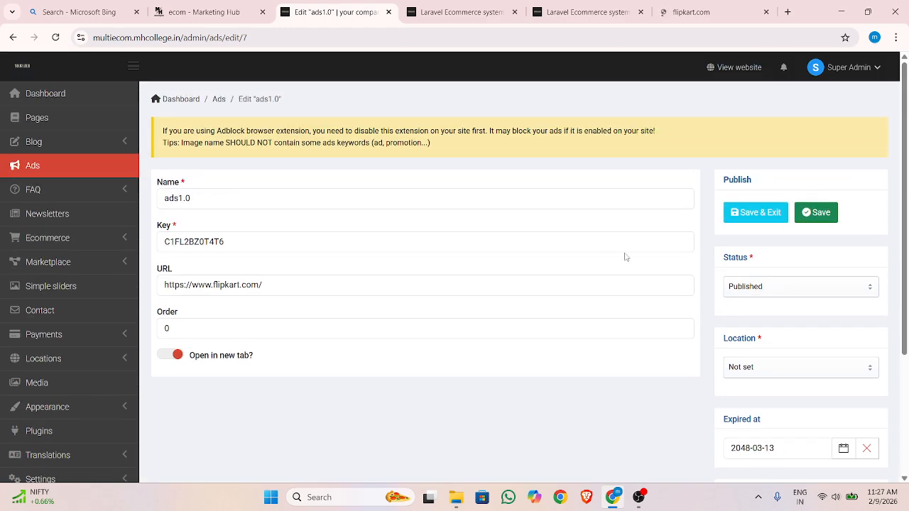
{"action": "left_click", "coordinate": [13, 38]}
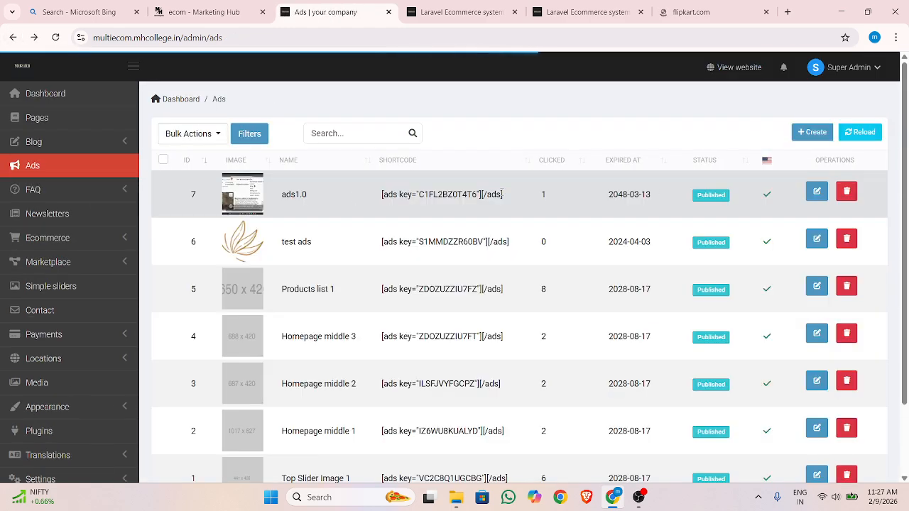
Delete the ads1.0 ad, confirm the deletion and look over the Ads list
{"action": "left_click", "coordinate": [846, 191]}
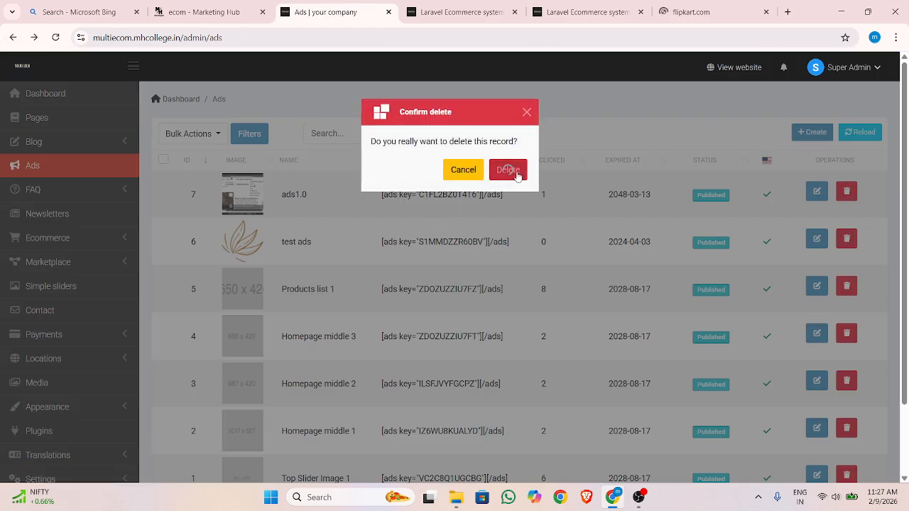
{"action": "left_click", "coordinate": [508, 170]}
{"action": "scroll", "coordinate": [334, 268], "scroll_direction": "down", "scroll_amount": 1}
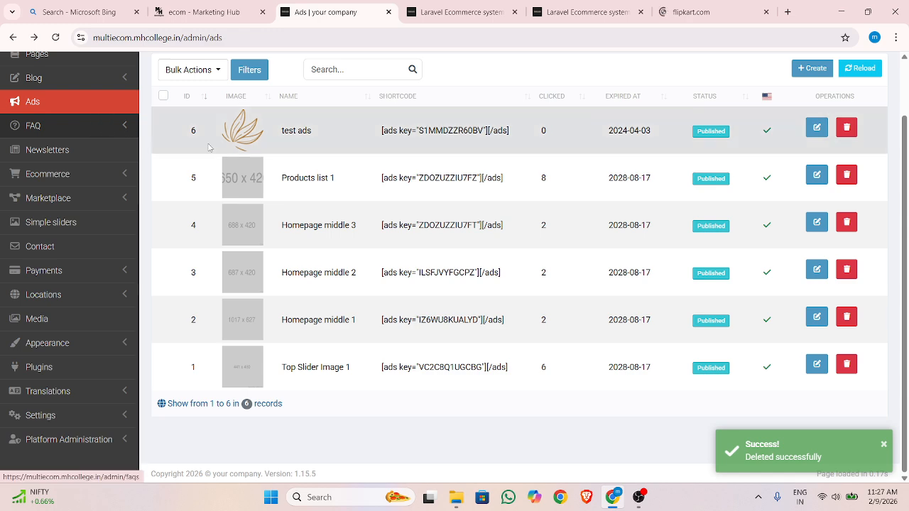
{"action": "scroll", "coordinate": [209, 147], "scroll_direction": "up", "scroll_amount": 1}
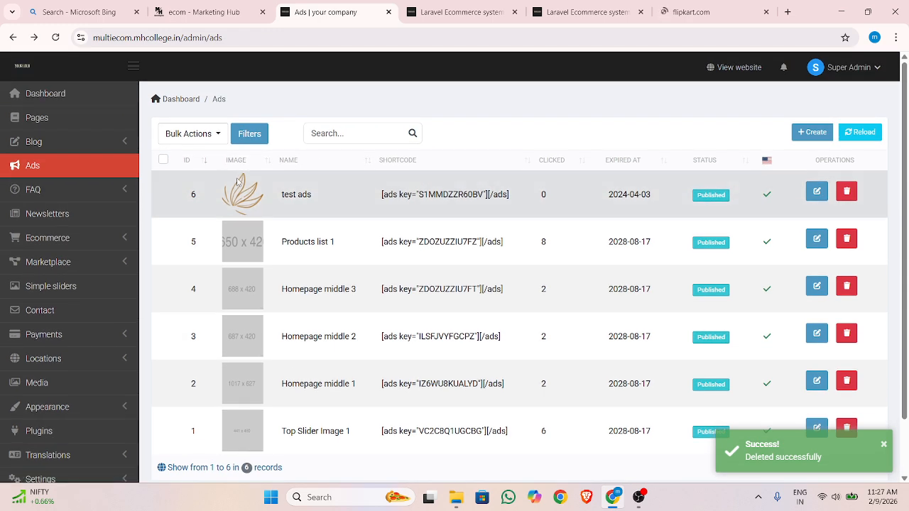